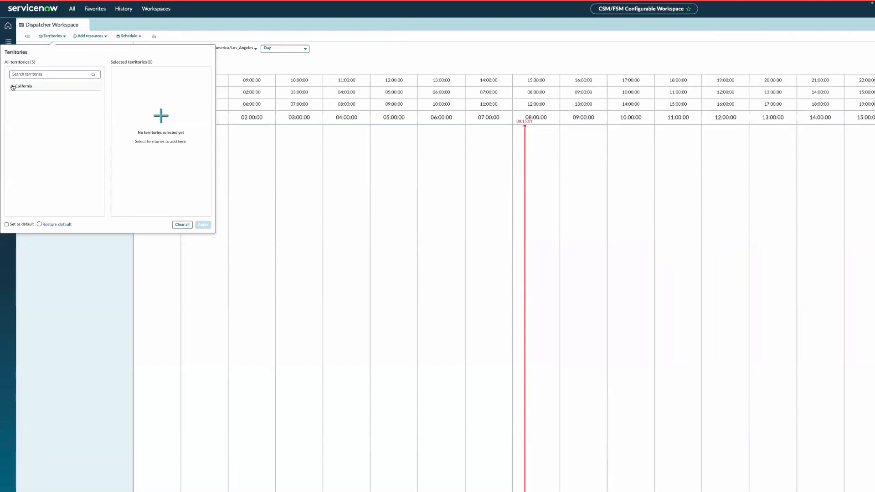
- Under California, select Cupertino, San Diego, San Francisco, Santa Clara and Sunnyvale, then apply
click(13, 87)
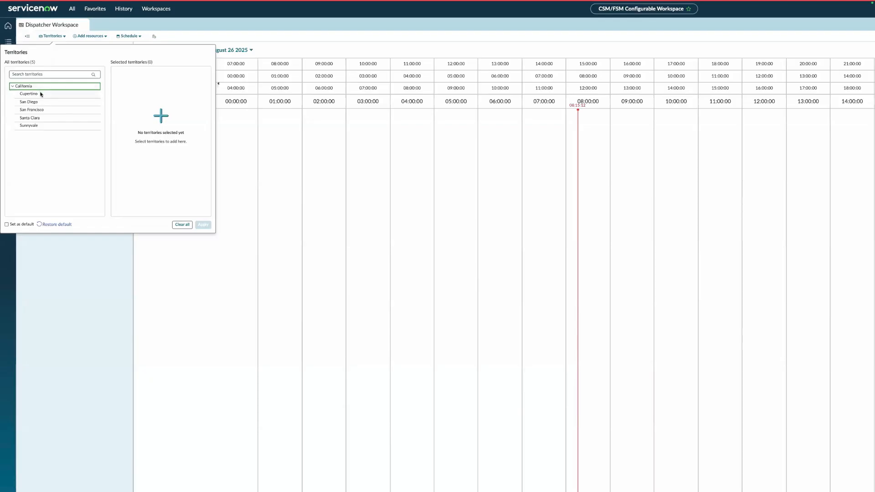
click(40, 94)
click(40, 103)
click(41, 109)
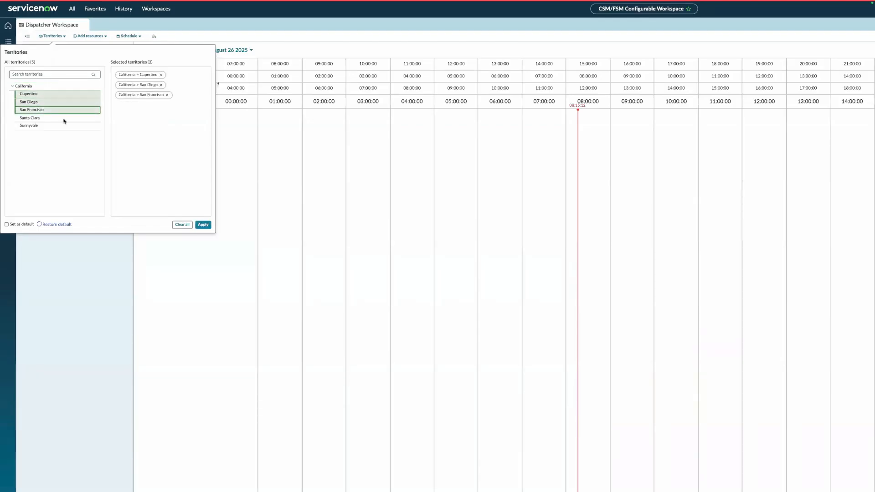
click(59, 118)
click(60, 125)
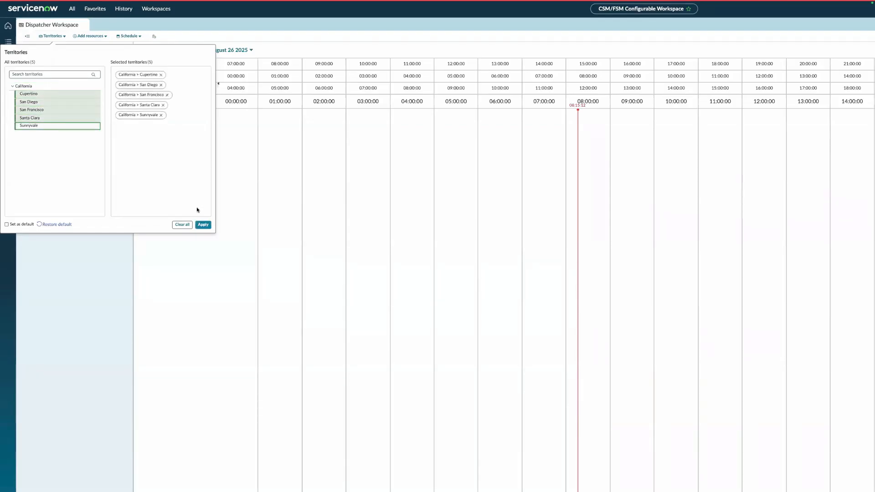
click(202, 225)
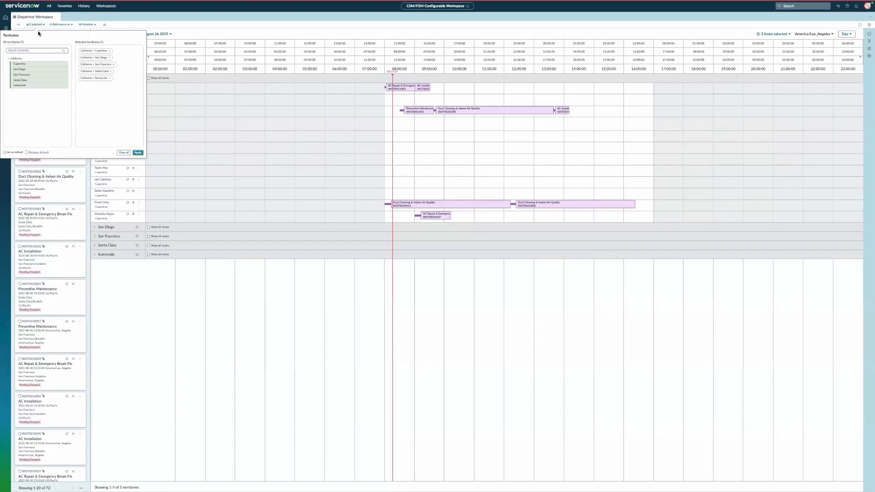
- Close the Territories popover and open the Pending Dispatch saved-filter dropdown
click(339, 140)
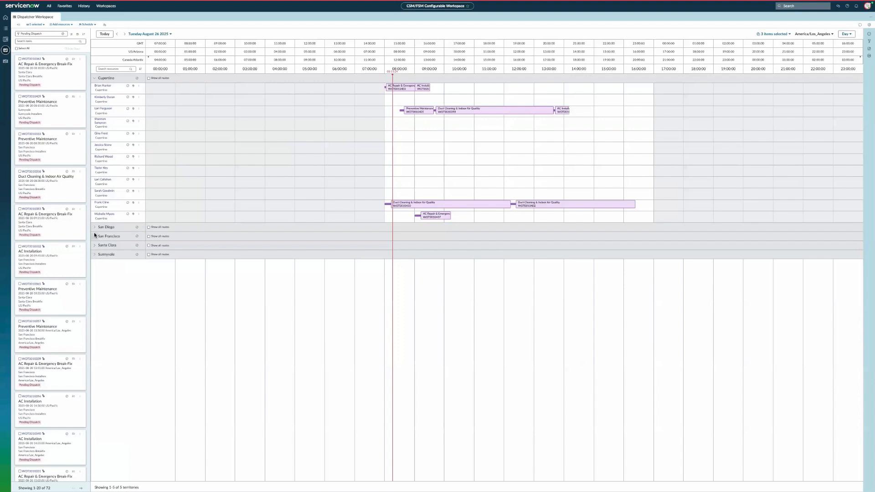
click(37, 34)
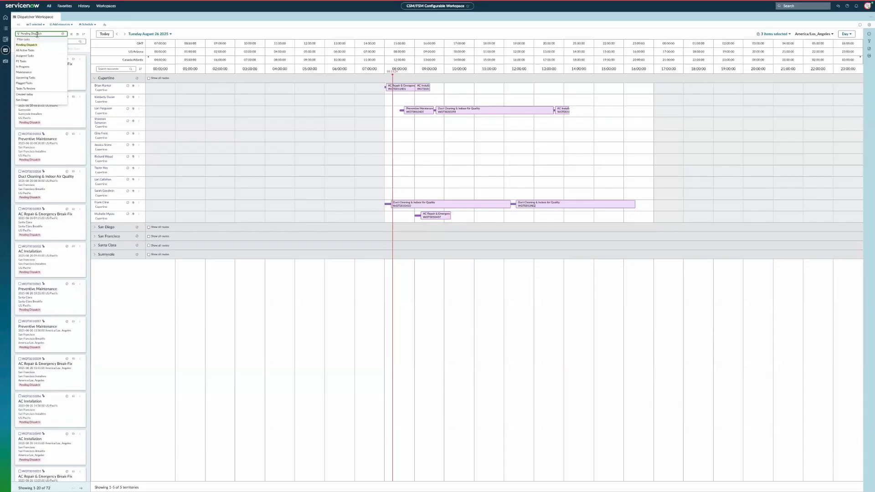
- Leave the filter on Pending Dispatch and open the Add resources agent search popup
scroll(31, 91, down, 1)
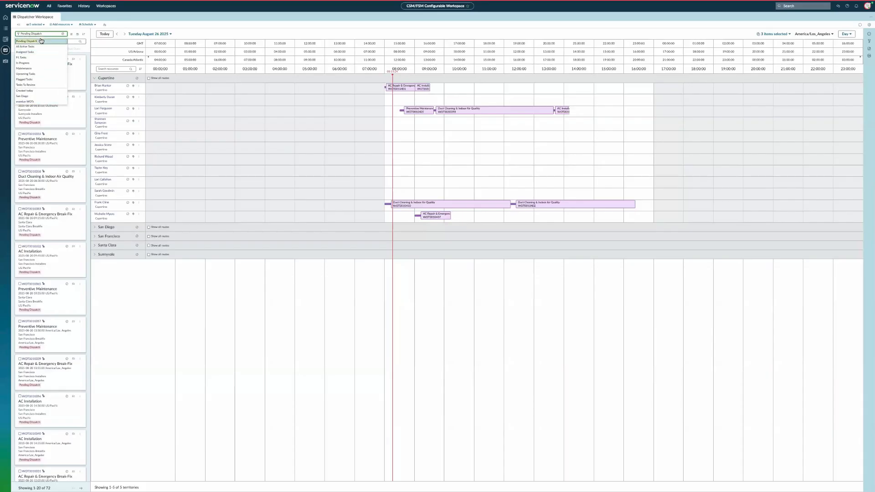
scroll(35, 84, down, 1)
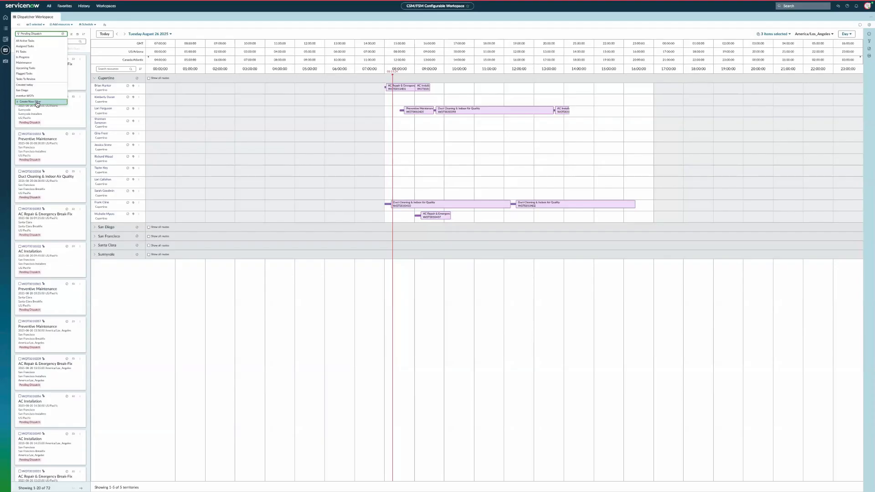
click(63, 25)
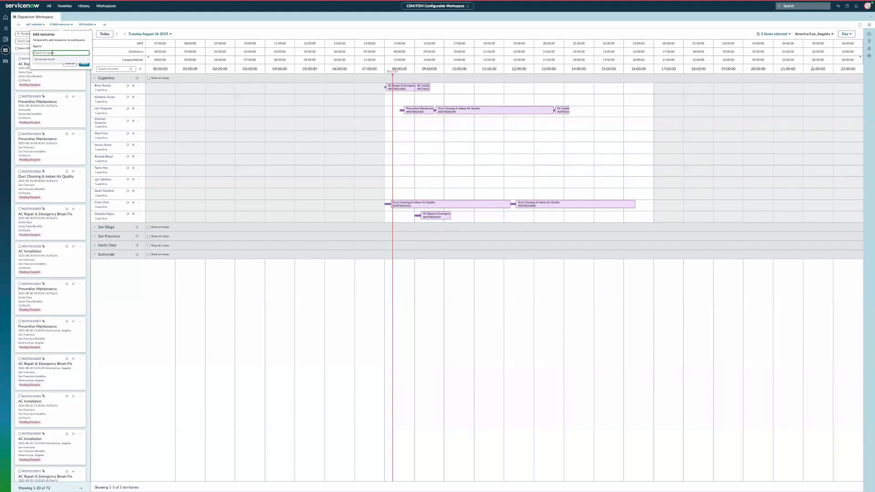
- Change the workspace view from Schedule to Hybrid
click(88, 25)
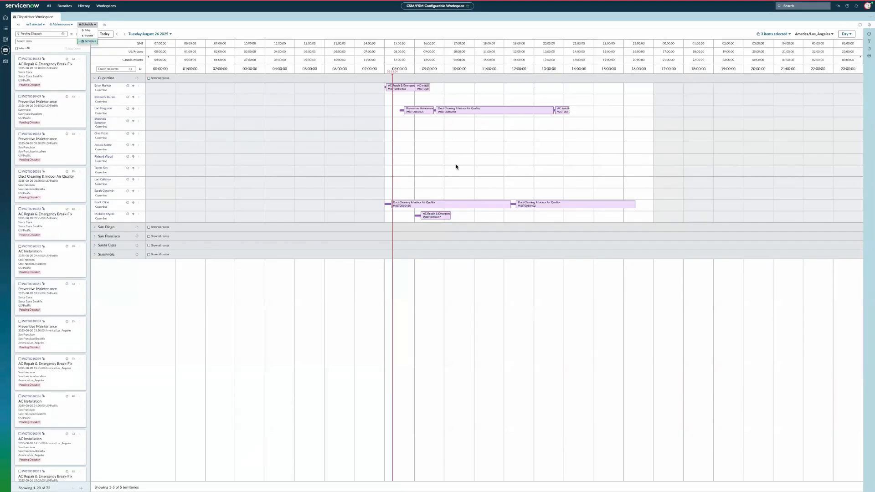
click(89, 36)
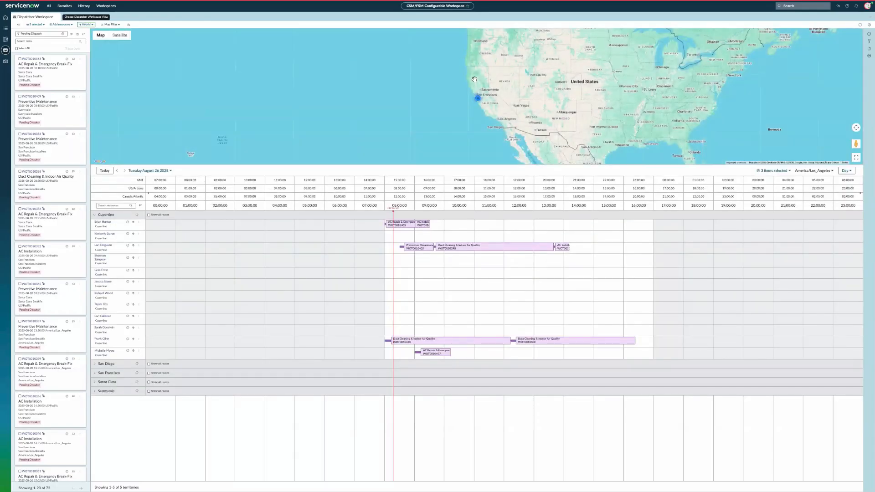
- Switch to the full Map view, zoom into the Bay Area, and show tasks
click(86, 24)
click(88, 31)
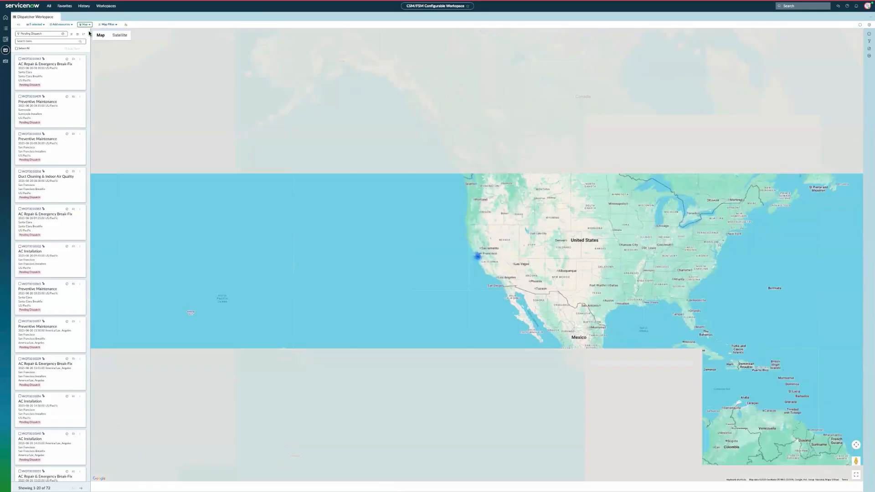
click(477, 255)
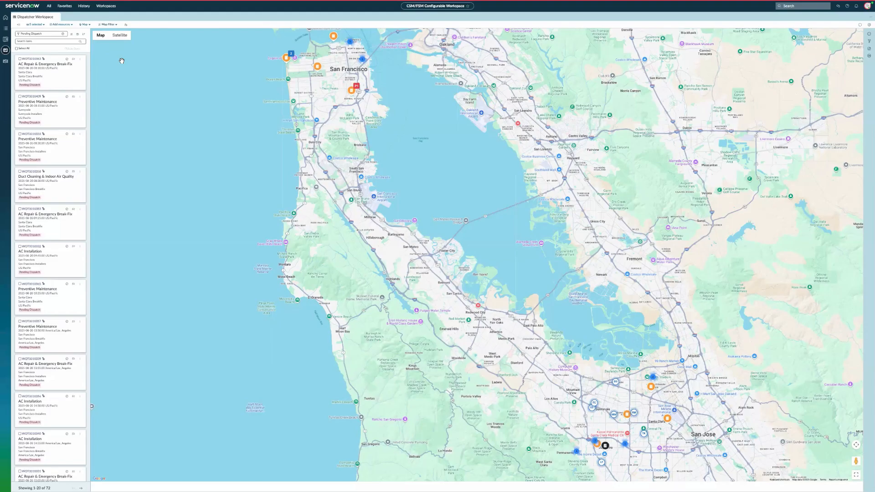
click(109, 25)
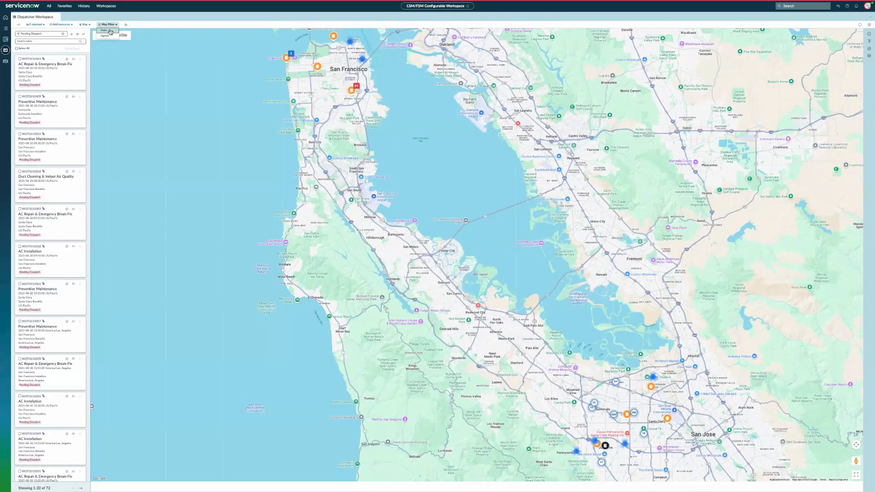
click(110, 31)
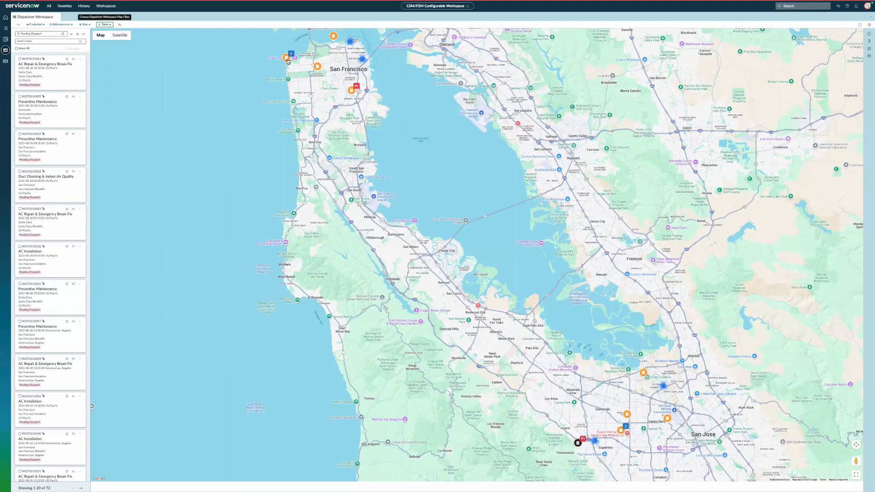
- Set the map display to Agents and refresh the map
mouse_move(286, 61)
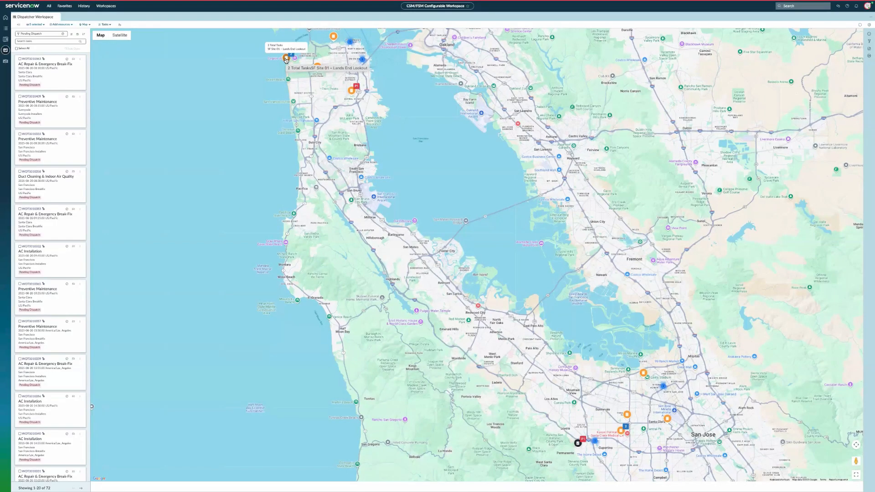
mouse_move(355, 90)
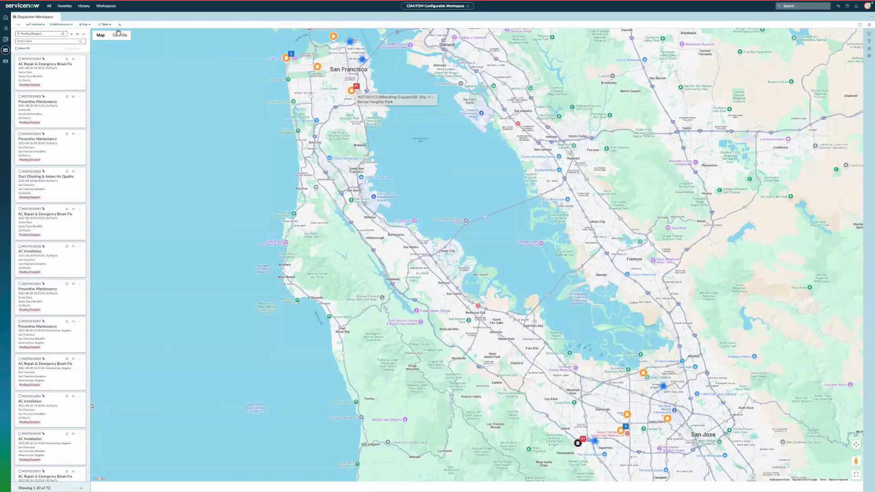
click(105, 26)
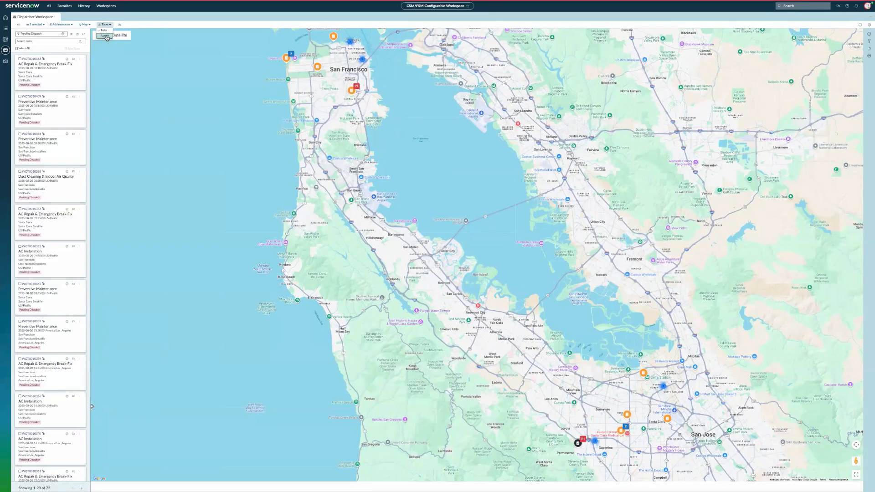
click(106, 38)
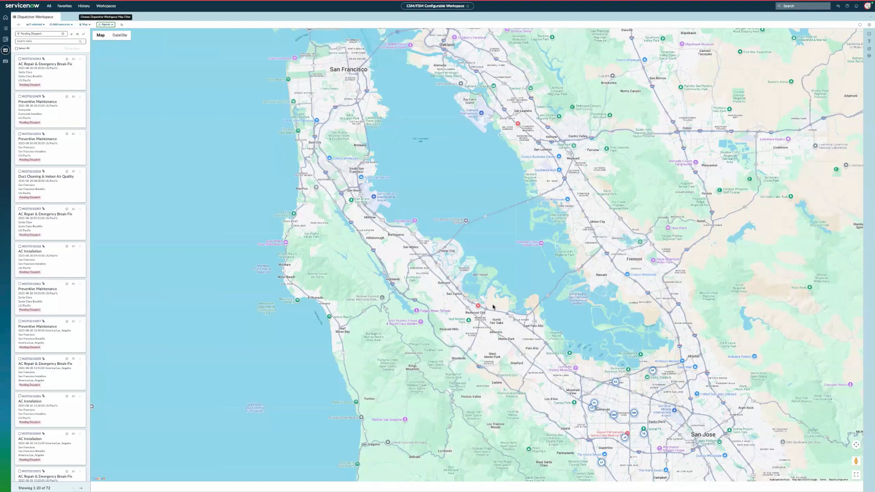
scroll(493, 307, down, 1)
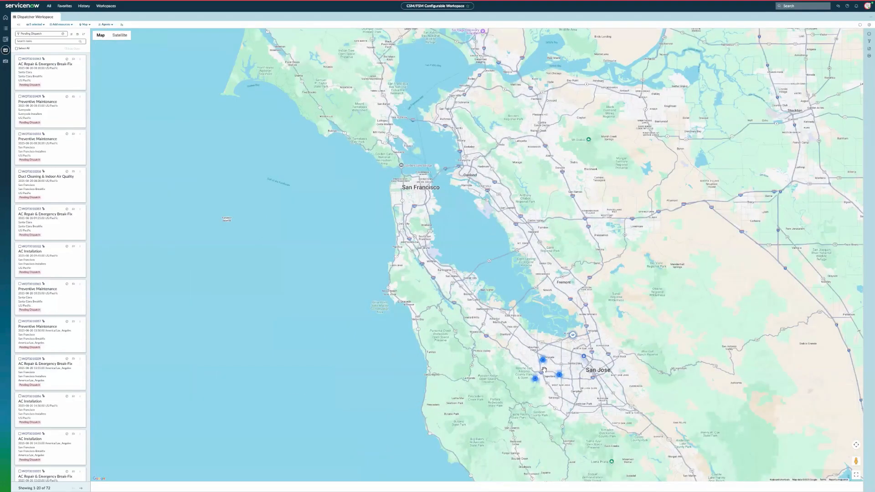
scroll(543, 370, up, 1)
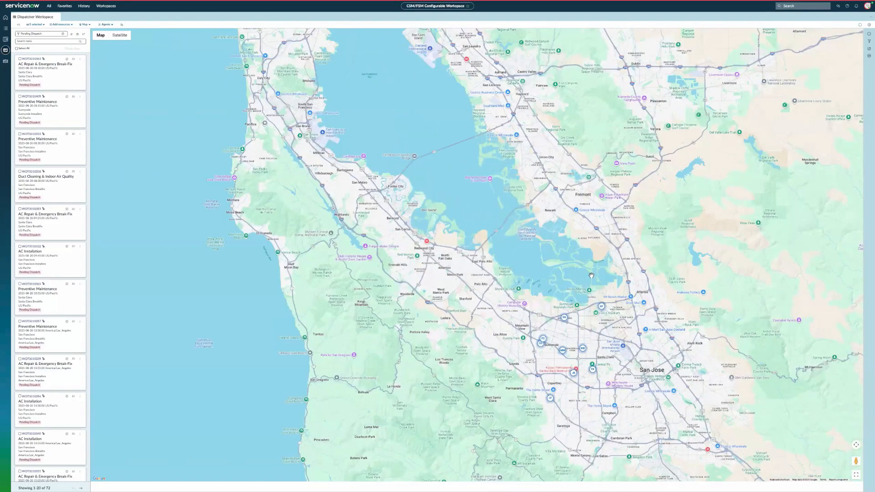
scroll(545, 370, up, 1)
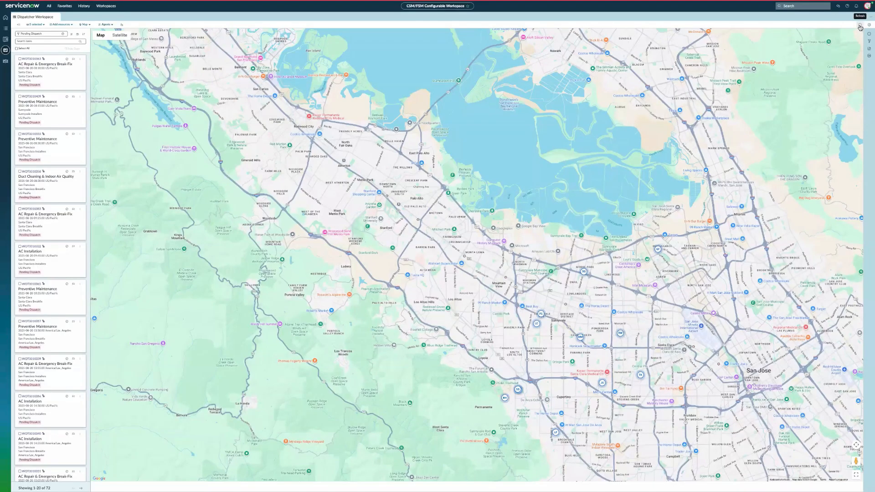
click(860, 26)
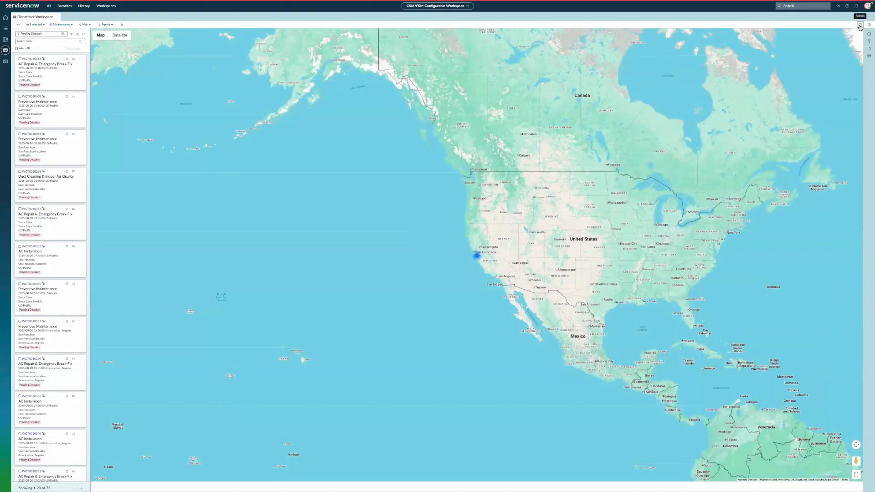
click(870, 25)
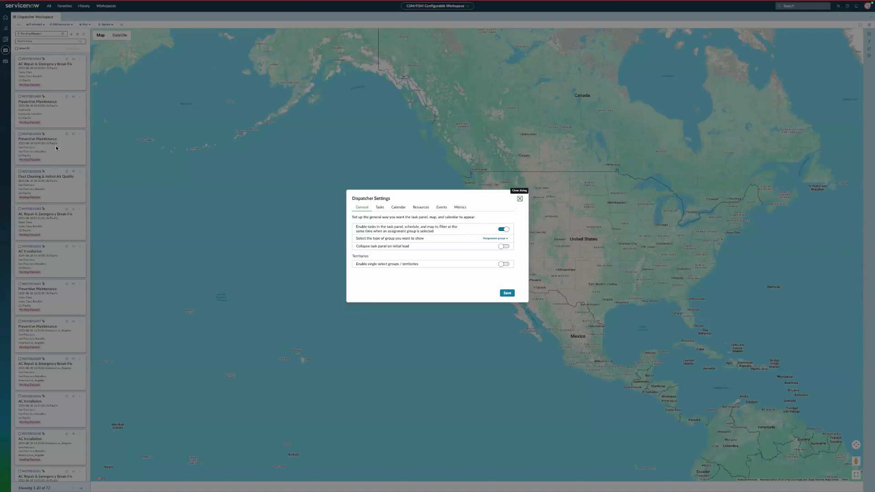
click(399, 207)
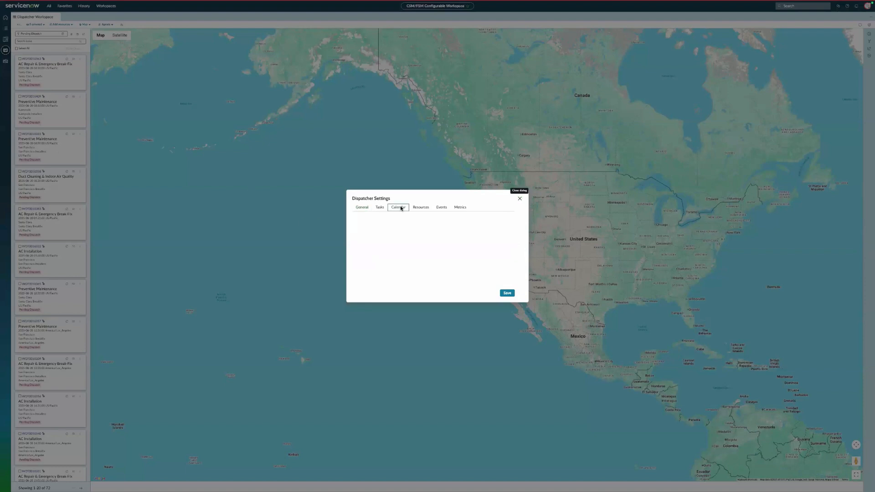
click(425, 198)
click(441, 197)
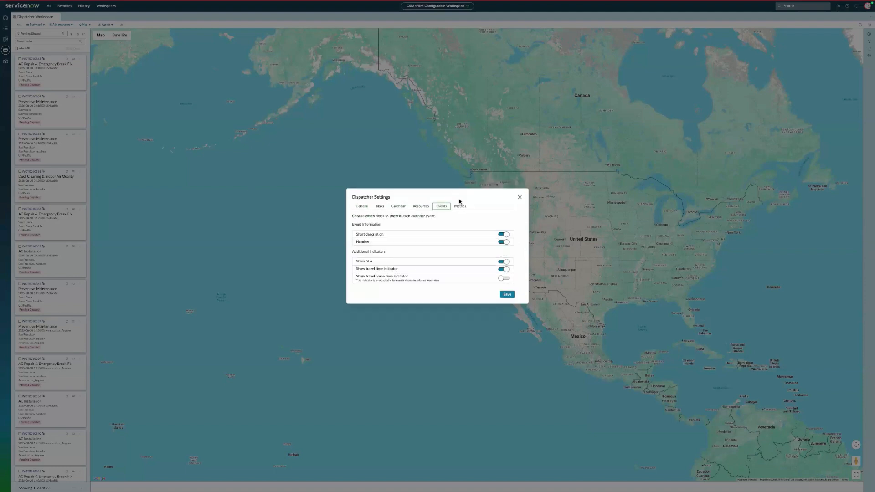
click(460, 207)
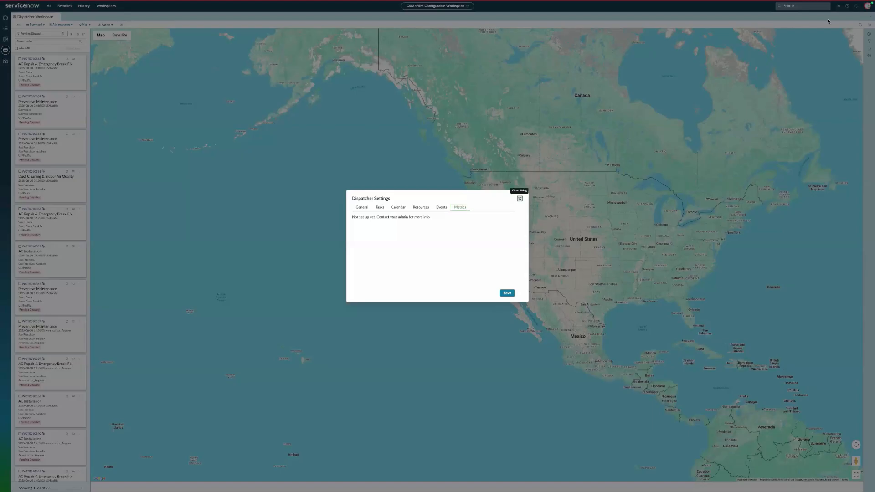
click(520, 198)
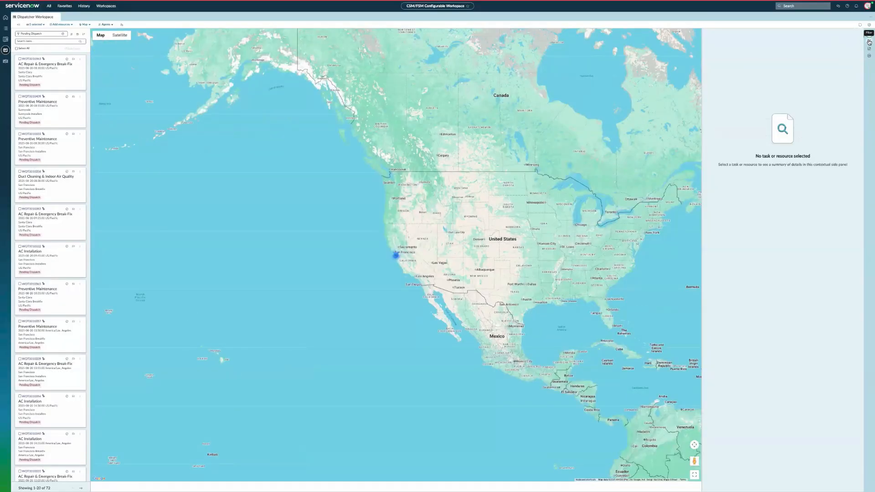
click(869, 42)
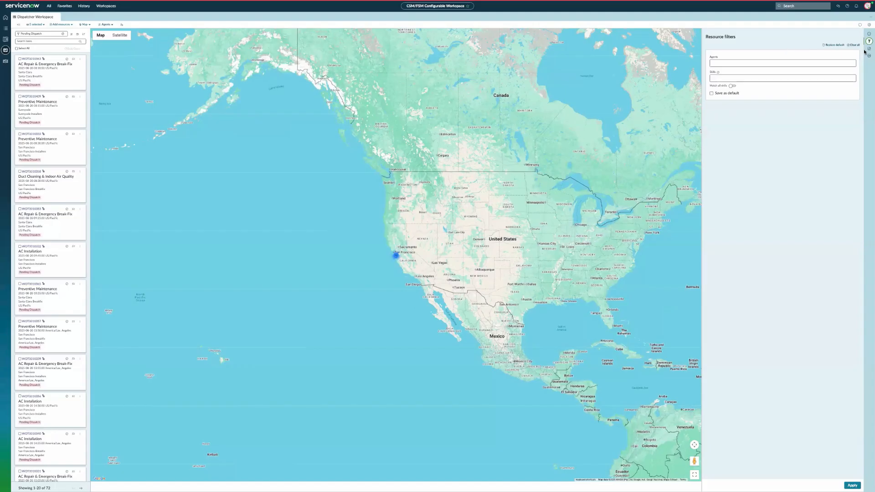
click(869, 49)
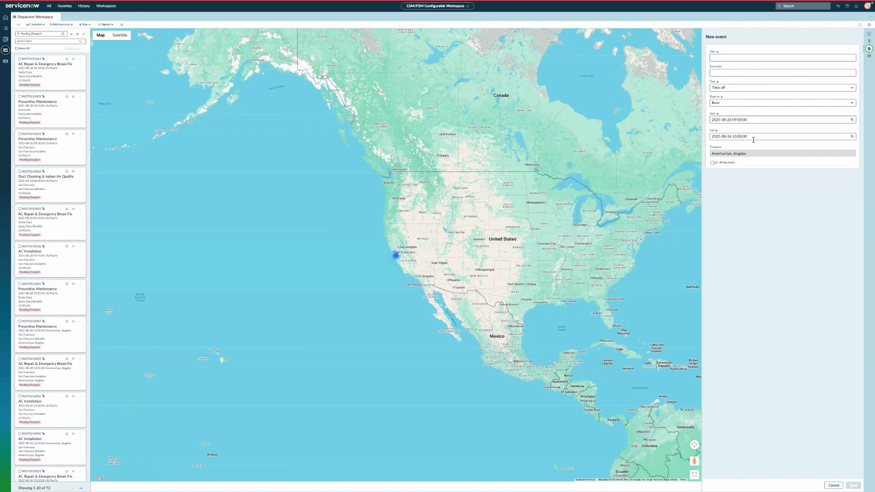
click(868, 57)
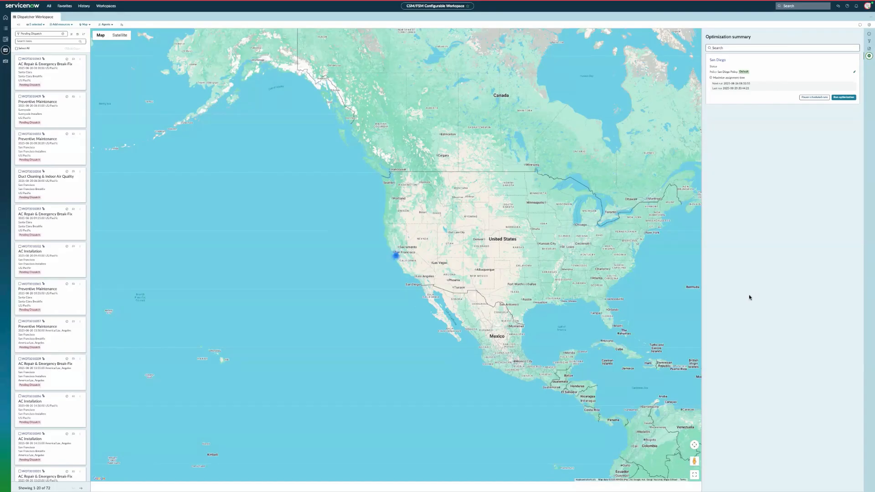
click(869, 56)
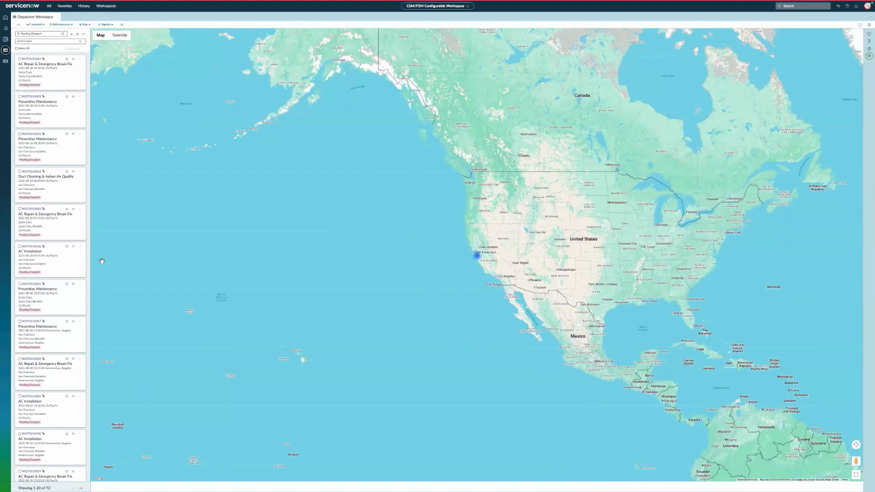
- Change the workspace view from Map to the Schedule timeline
click(84, 24)
click(88, 42)
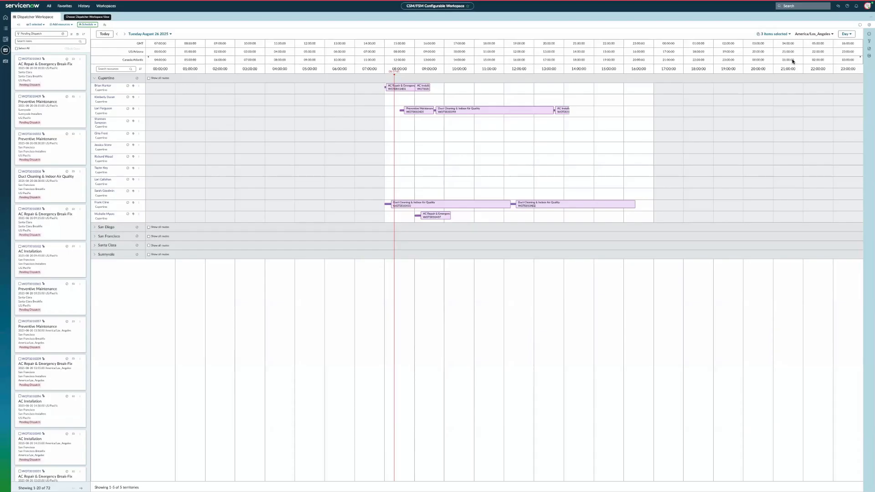
click(66, 24)
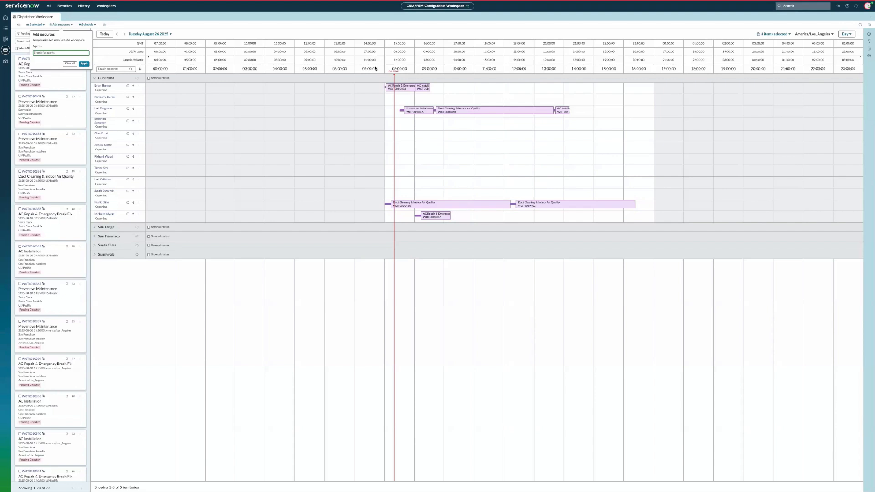
click(343, 30)
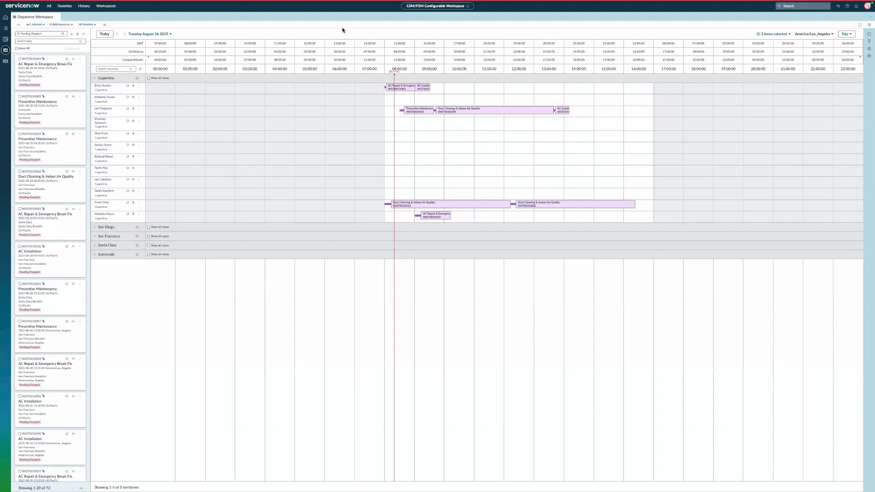
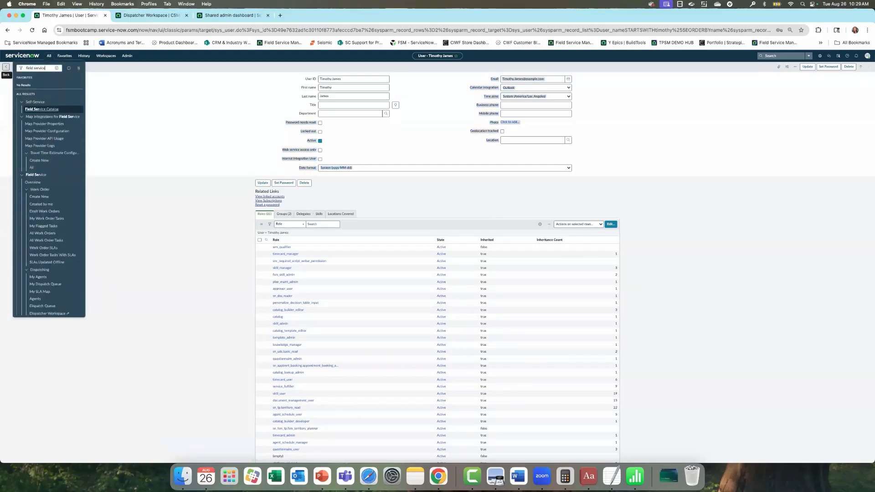
scroll(57, 214, down, 10)
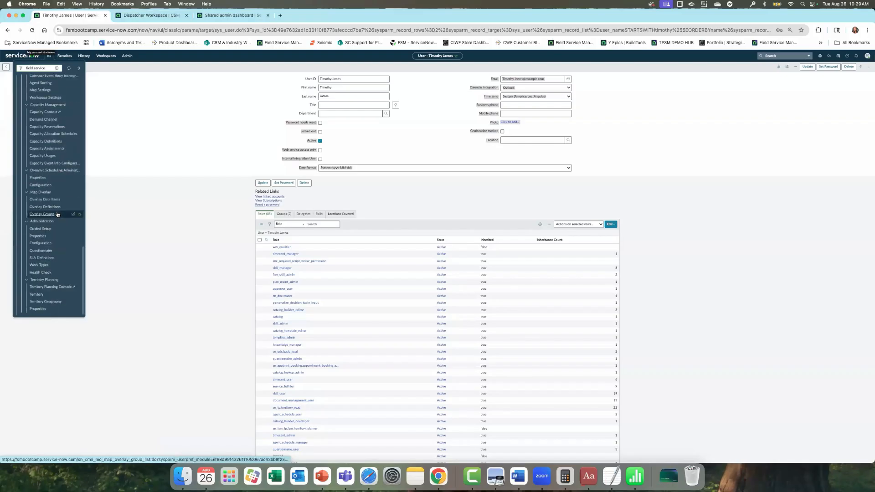
scroll(69, 150, up, 8)
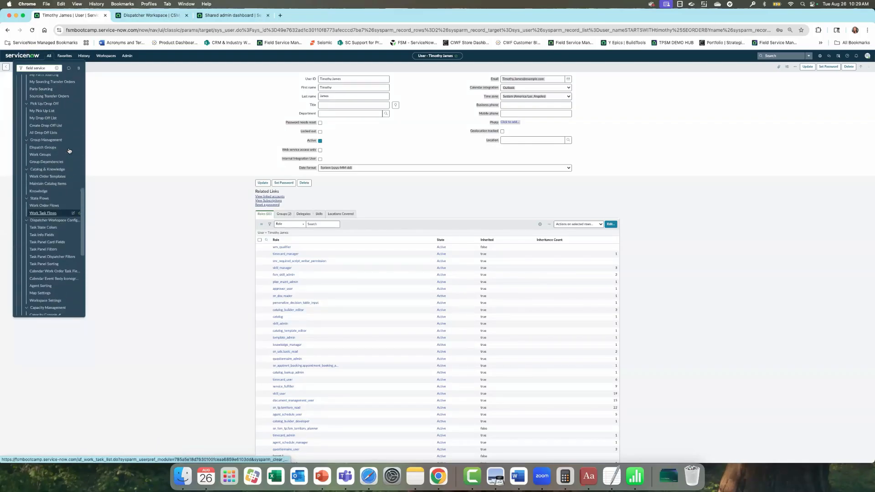
scroll(68, 143, up, 10)
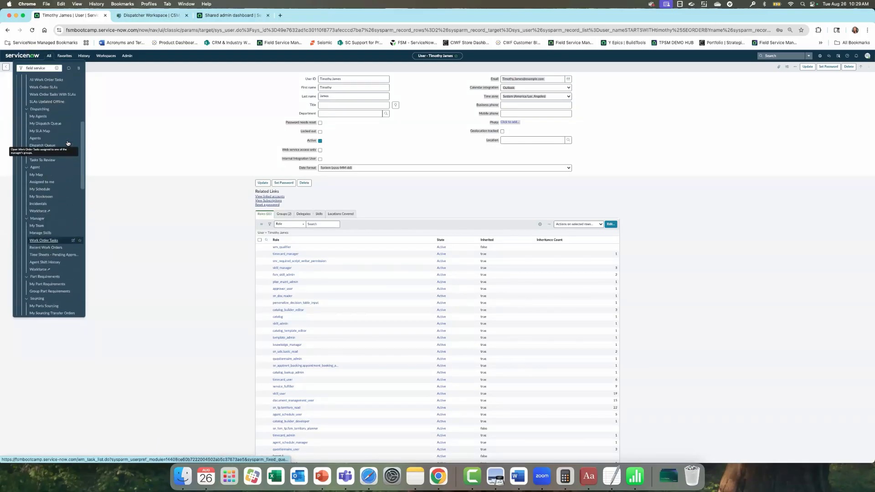
scroll(67, 143, down, 10)
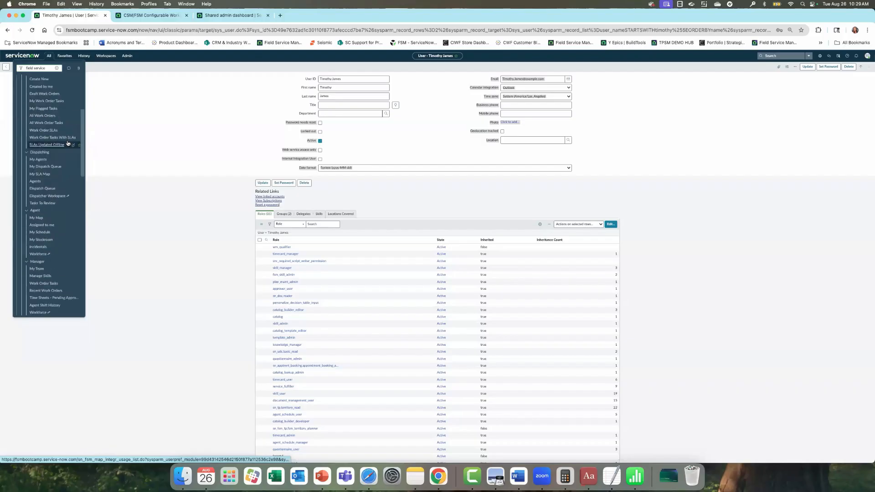
scroll(55, 260, down, 10)
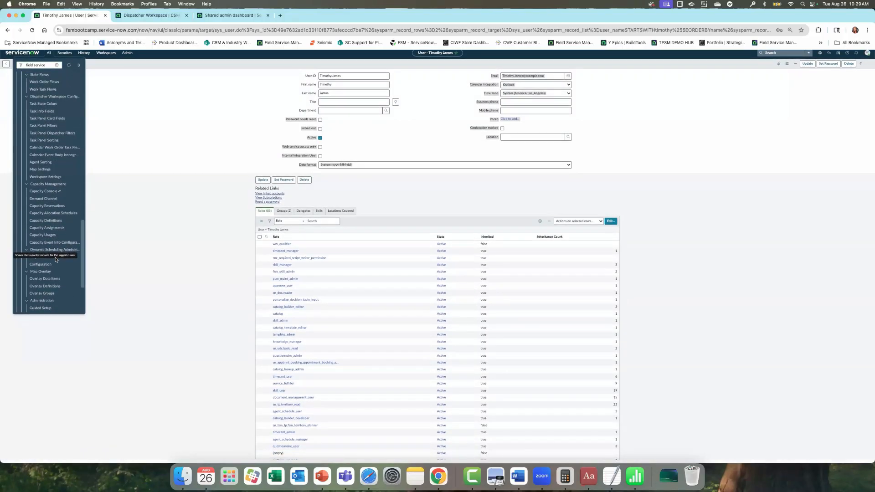
scroll(61, 250, up, 1)
scroll(61, 249, down, 5)
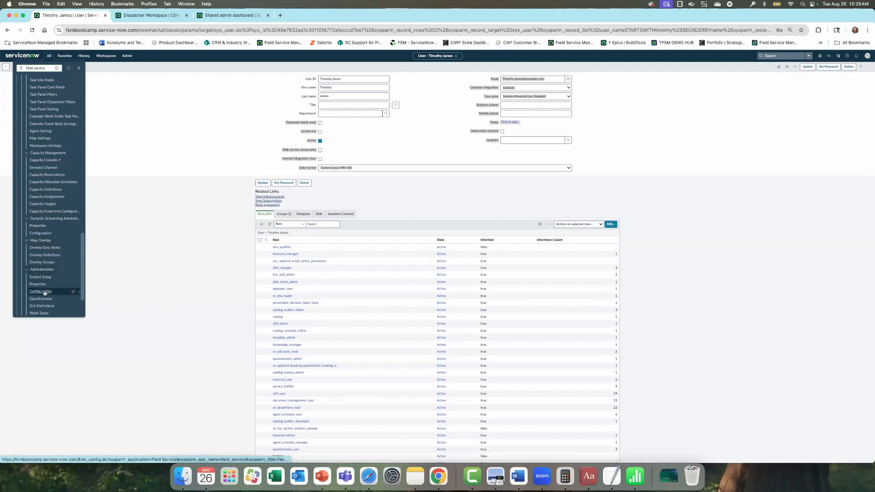
- Open the Field Service Configuration Assignment tab and keep Dynamic scheduling as the assignment method
click(43, 245)
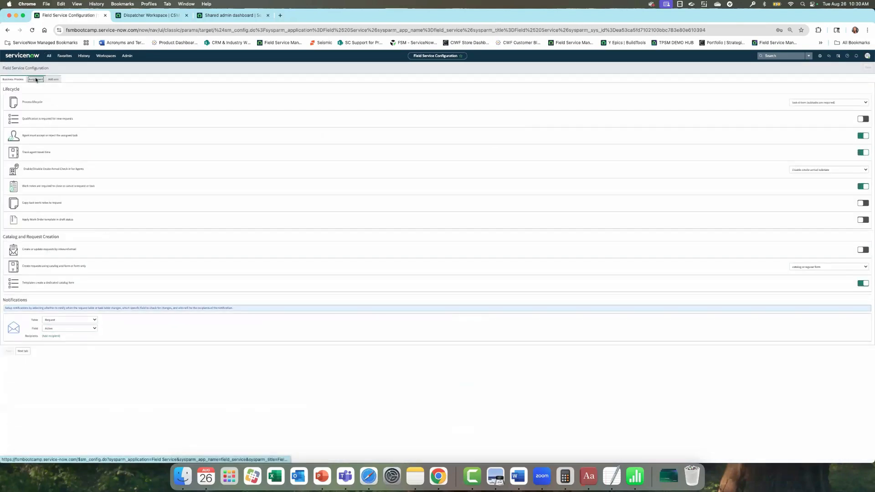
click(35, 78)
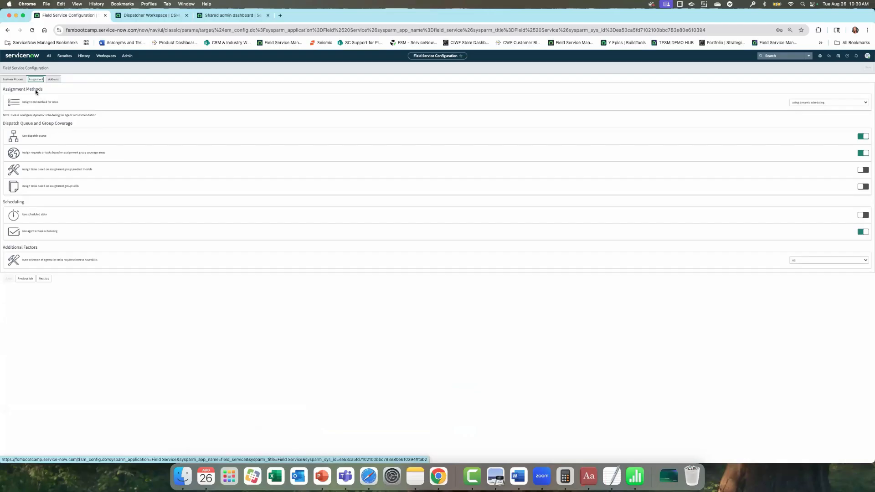
click(810, 103)
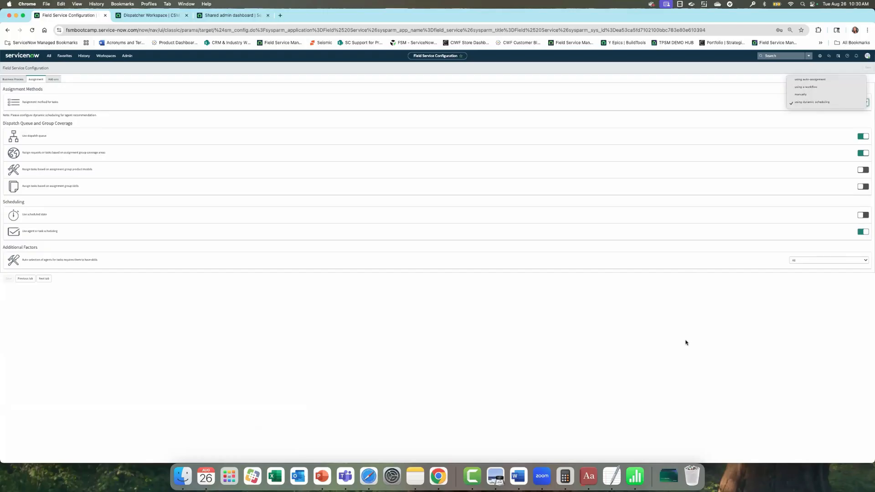
click(691, 319)
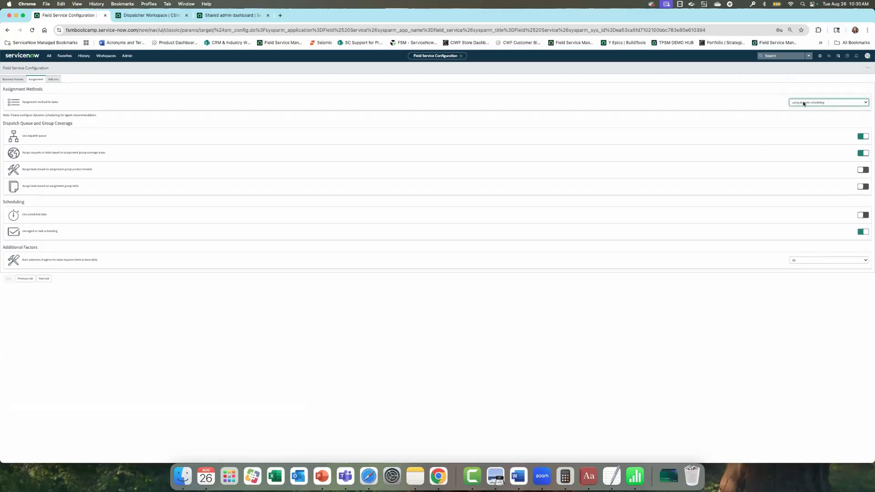
- Search the navigator for 'dynamic scg' and open the Assign Pending Dispatch Work Order Task filter
click(49, 56)
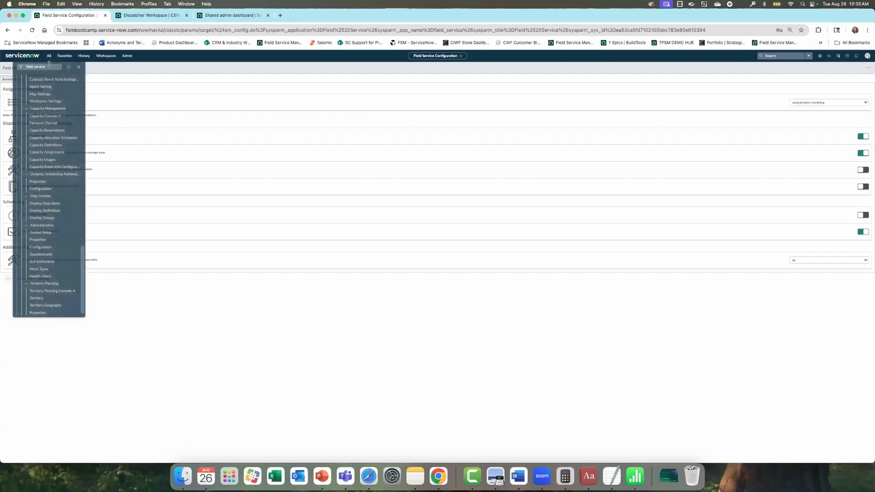
drag(46, 70, 18, 64)
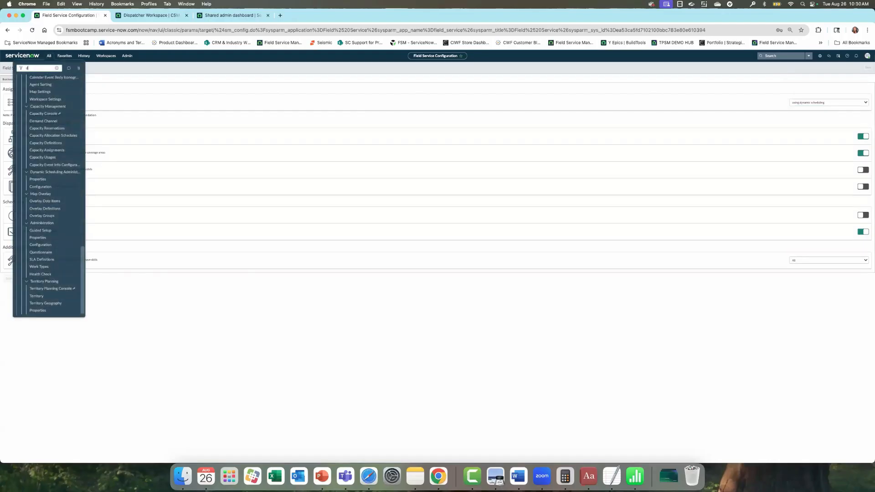
text(dynamic sc)
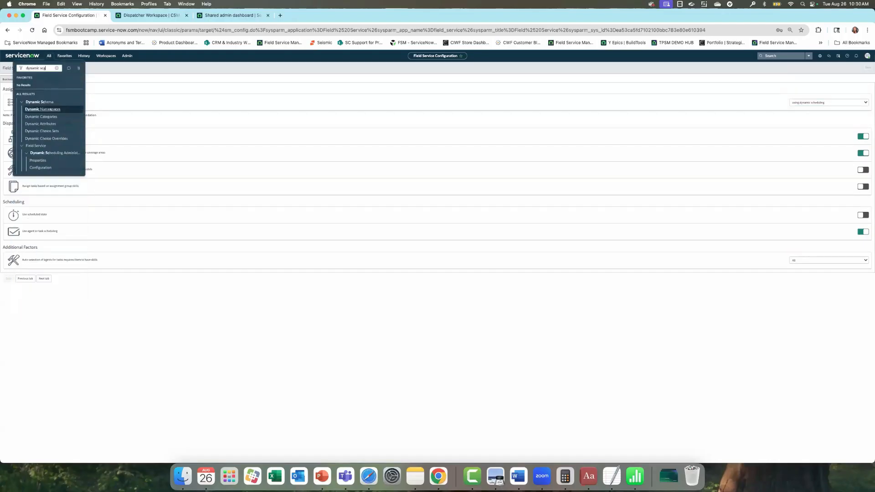
text(g)
key(Return)
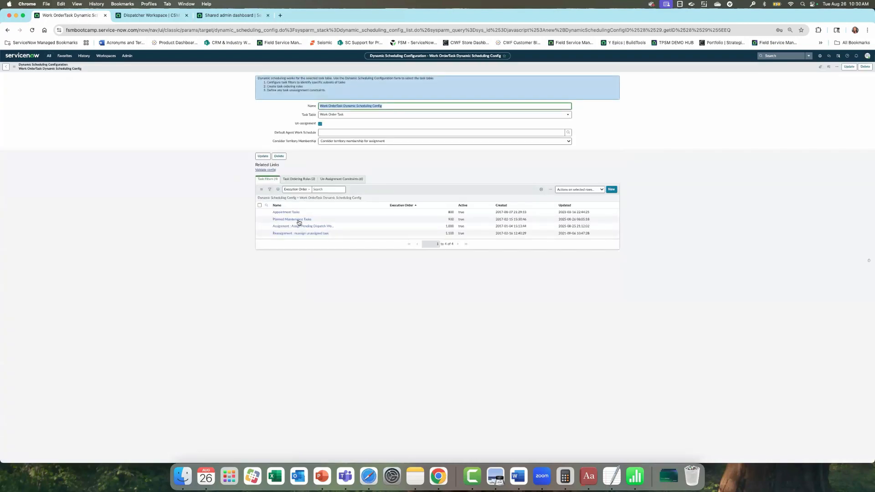
click(297, 227)
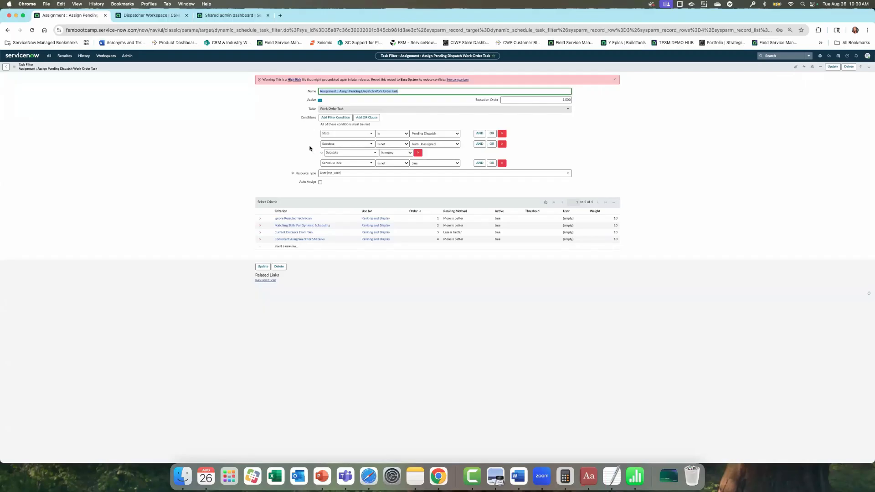
- Enable Auto Assign with Immediate frequency on the task filter and save the record
click(320, 182)
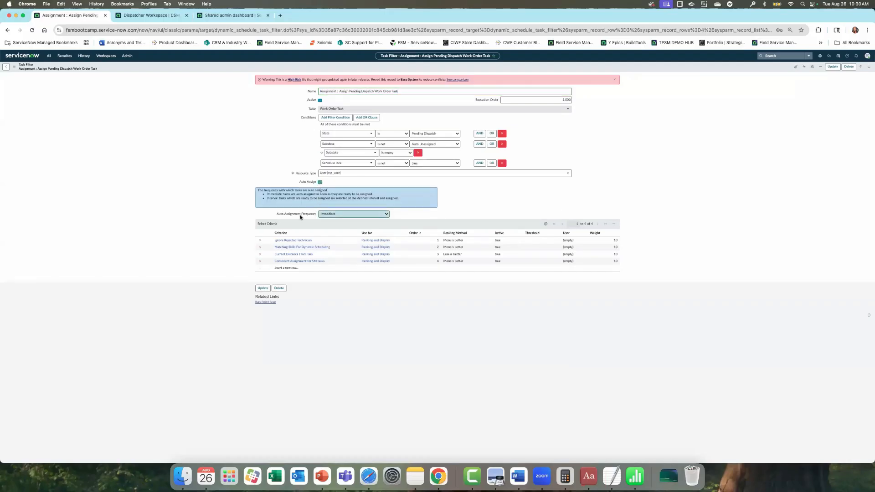
click(327, 216)
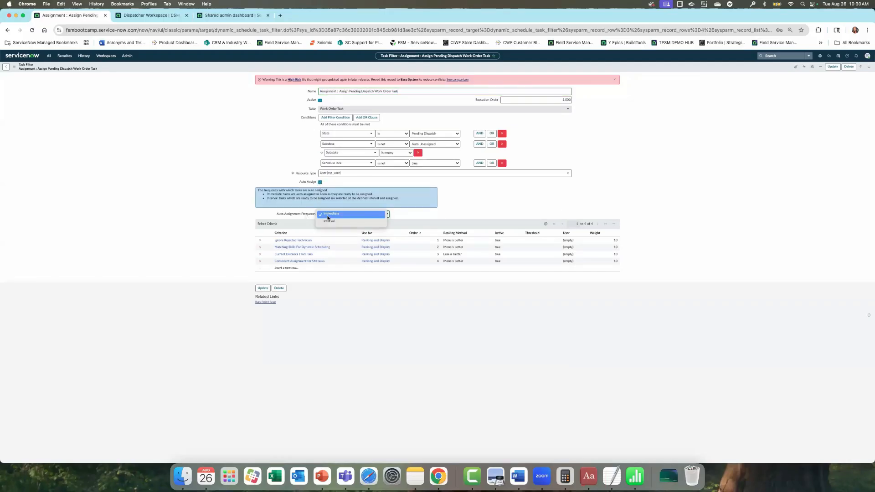
click(327, 217)
right_click(541, 67)
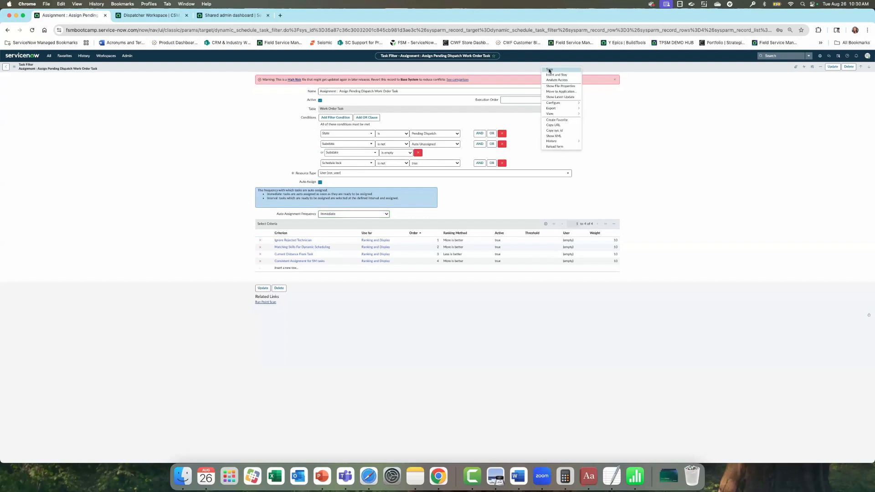
click(549, 72)
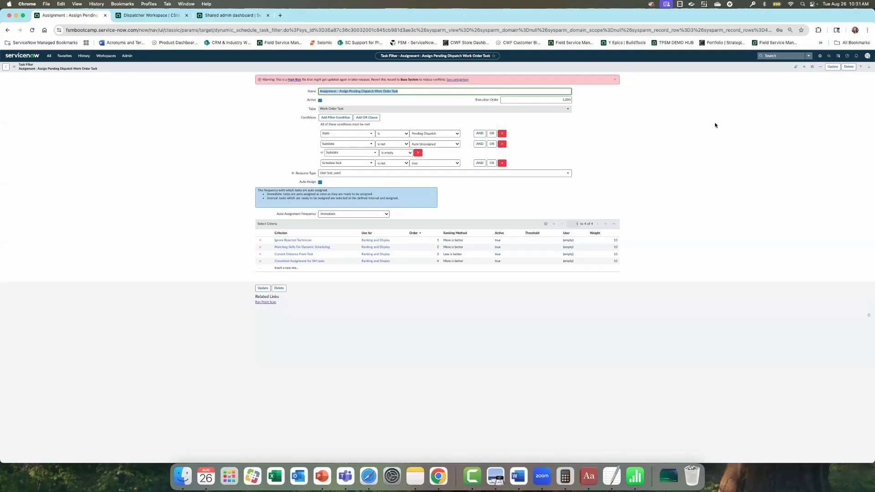
- Impersonate another user from the account menu
click(867, 56)
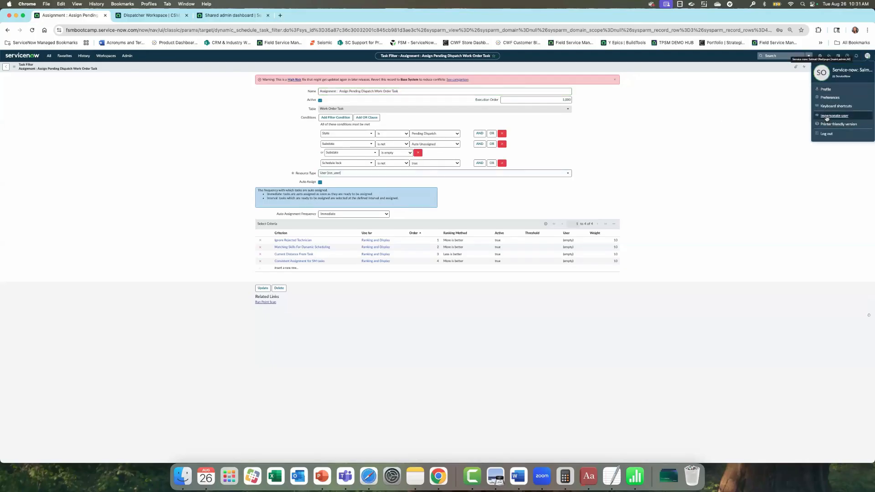
click(834, 115)
click(433, 279)
click(482, 303)
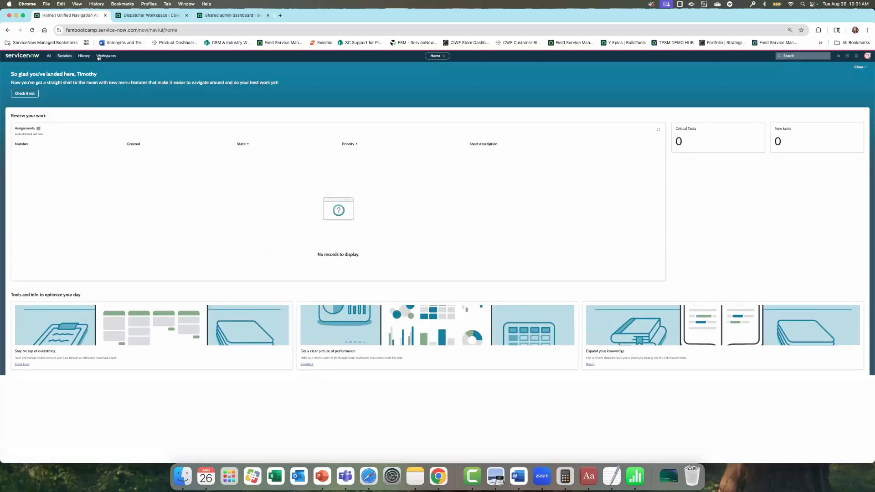
- In CSM/FSM Configurable Workspace, open WO0010353 from the Work Orders - Created by me list
click(106, 55)
click(100, 87)
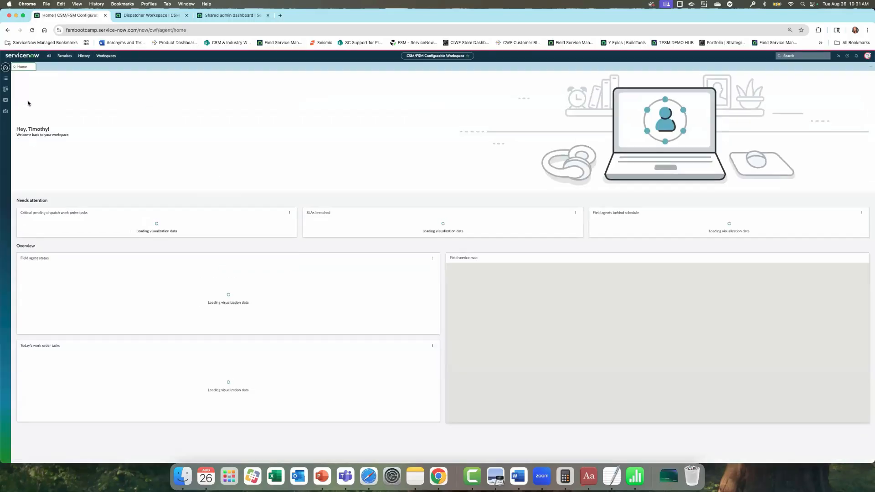
click(6, 78)
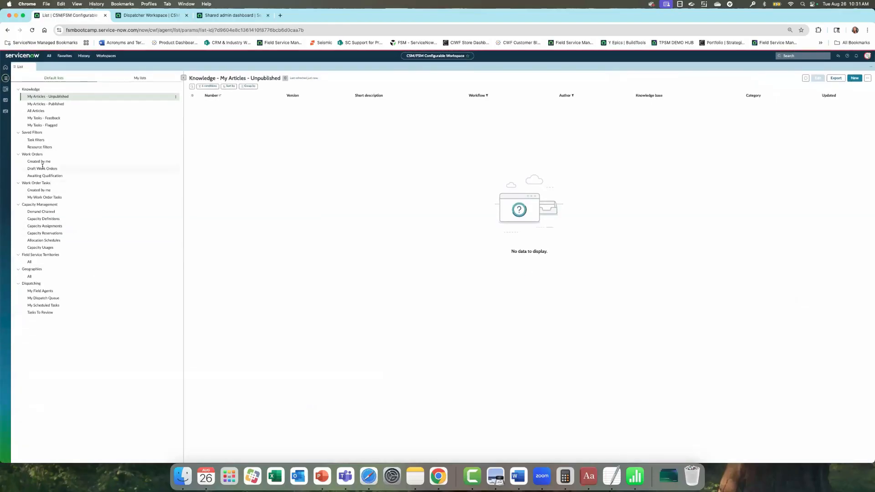
click(43, 162)
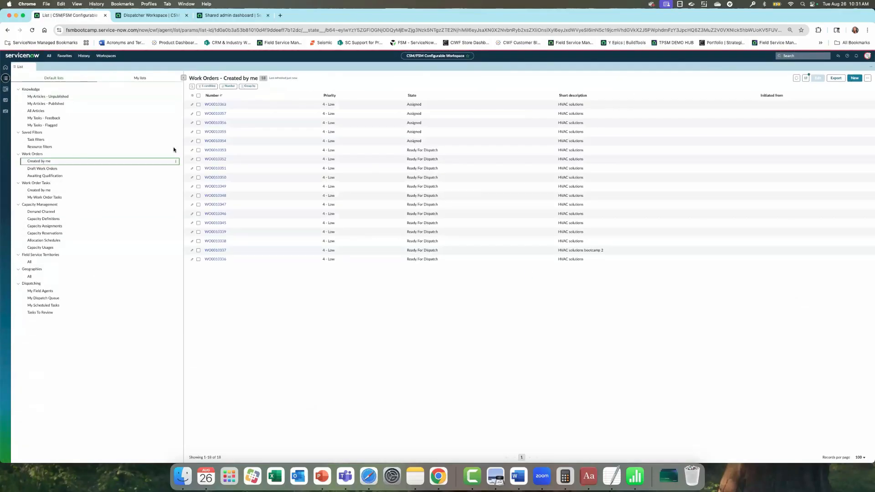
click(210, 151)
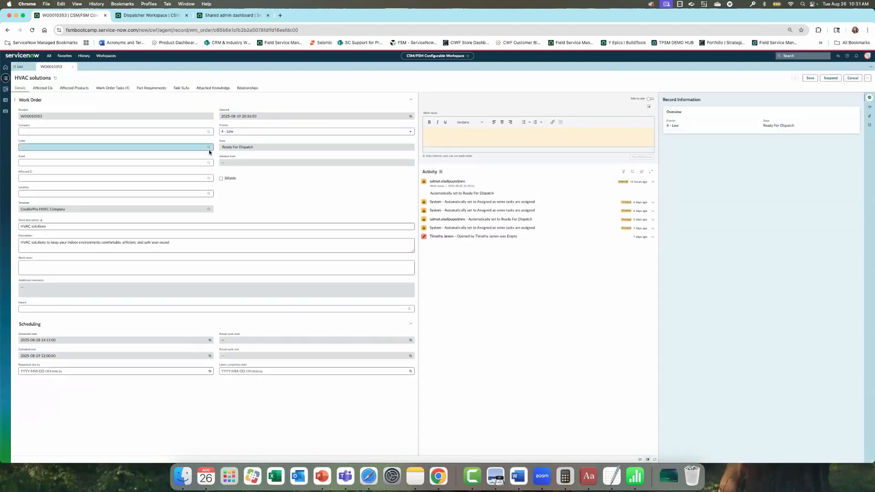
click(85, 194)
text(144)
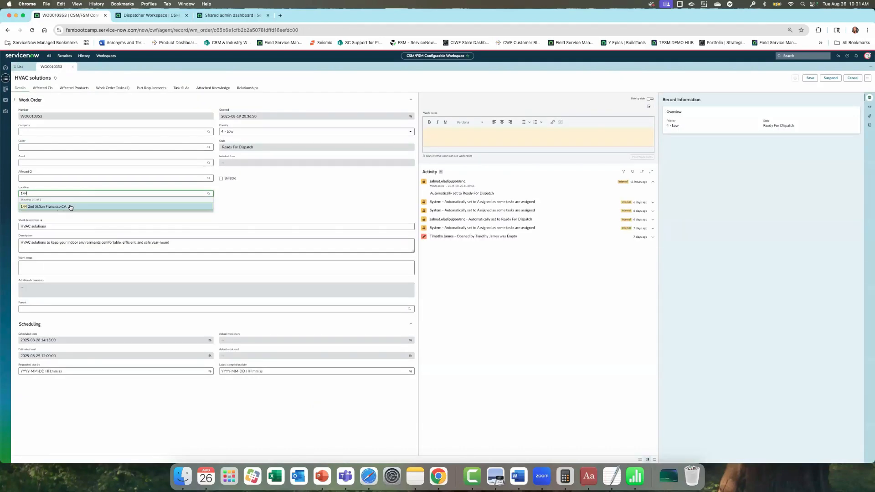
click(71, 206)
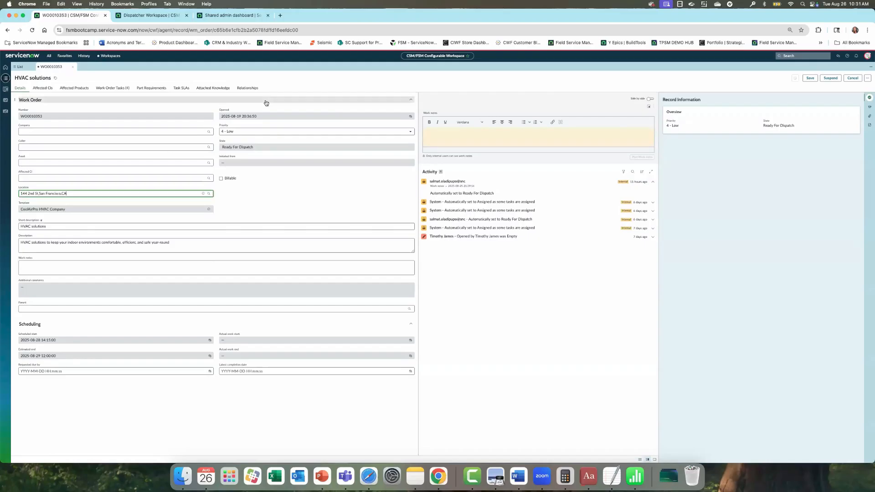
right_click(311, 75)
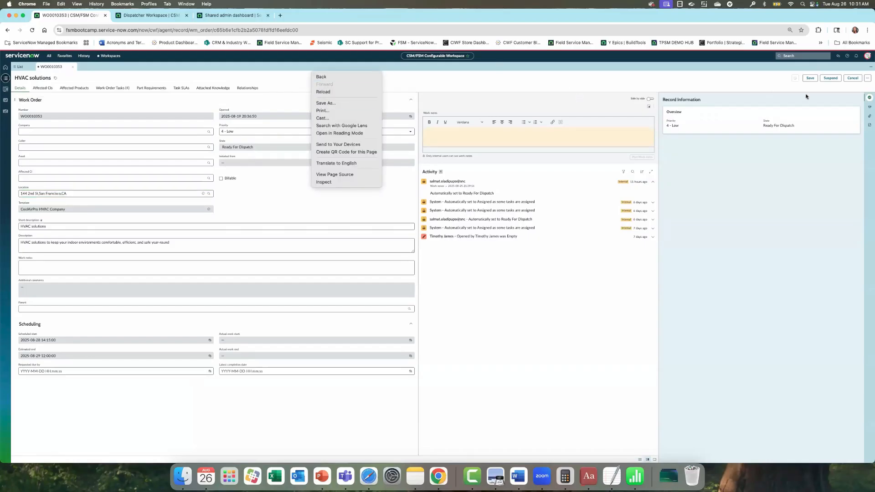
click(810, 79)
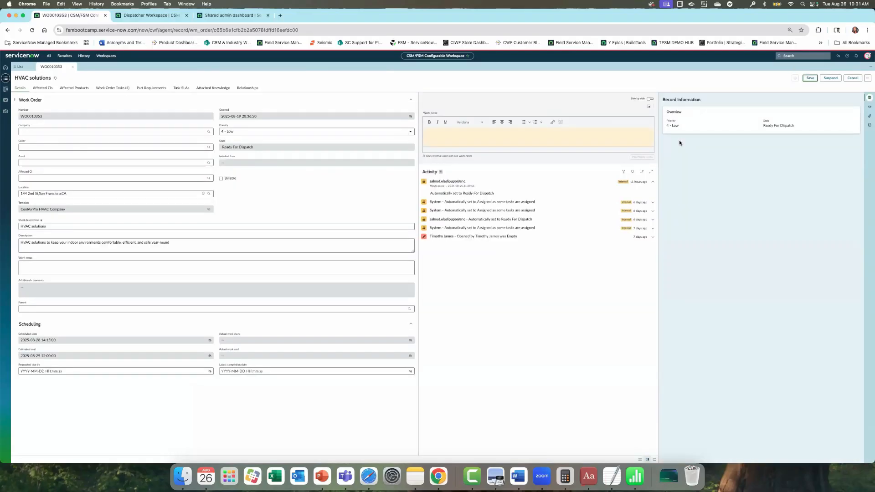
click(810, 78)
- Open Preventive Maintenance task WOT0010393, save it, and return to the work orders list
click(867, 78)
click(110, 88)
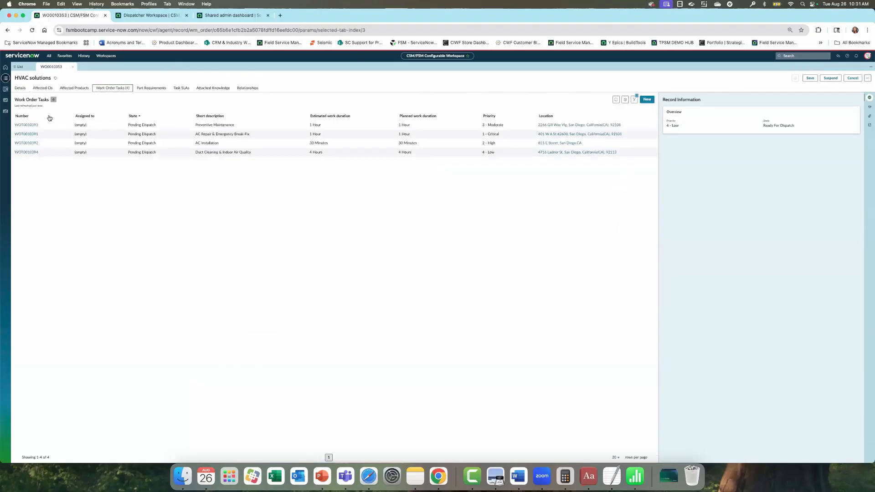
click(36, 124)
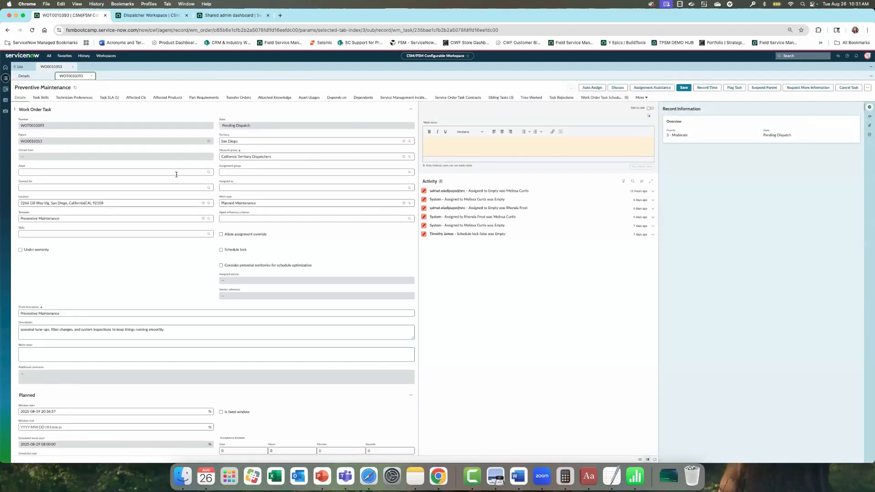
click(684, 89)
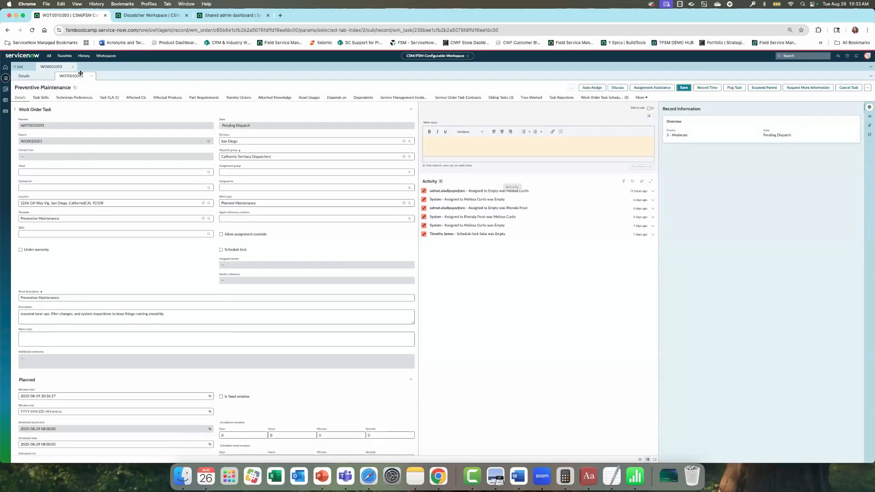
click(20, 67)
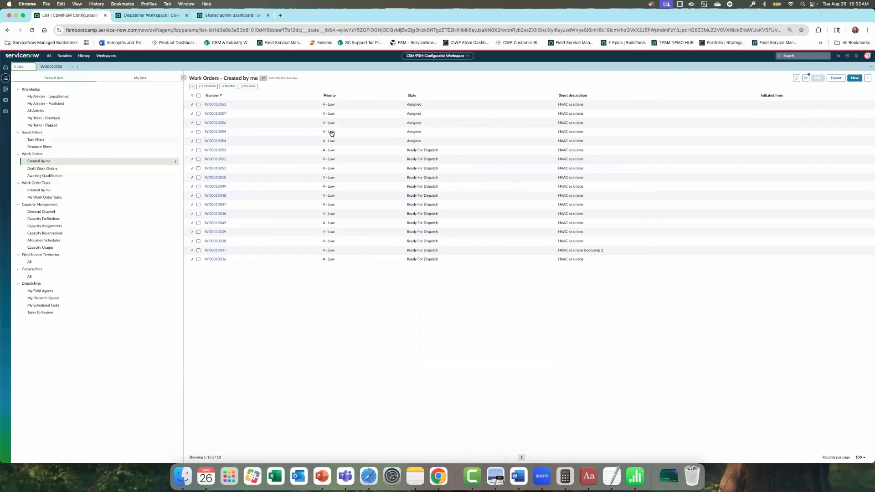
click(854, 78)
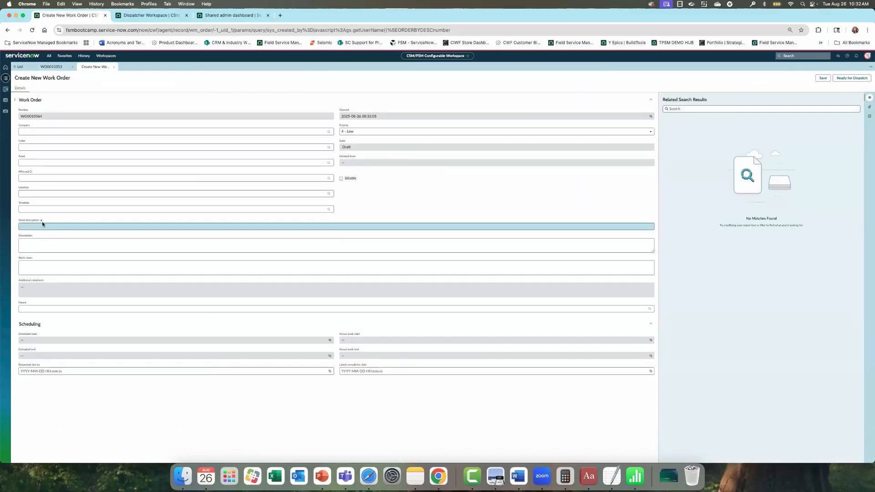
click(42, 210)
click(44, 222)
click(46, 194)
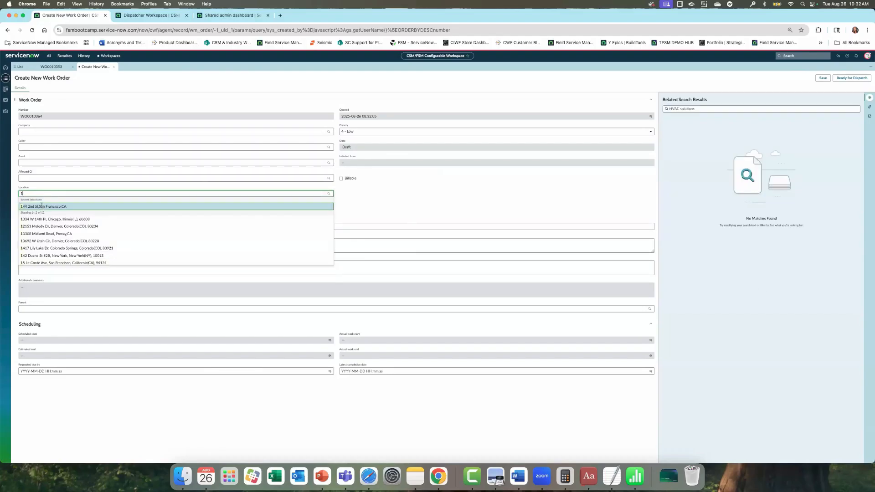
click(41, 207)
click(822, 78)
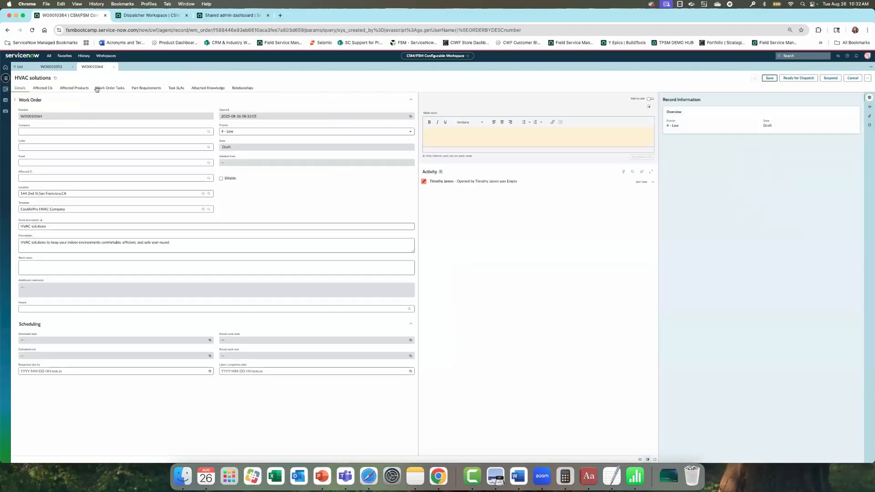
- Review WO0010364's tasks and affected products, then mark it Ready for Dispatch
click(117, 88)
click(72, 89)
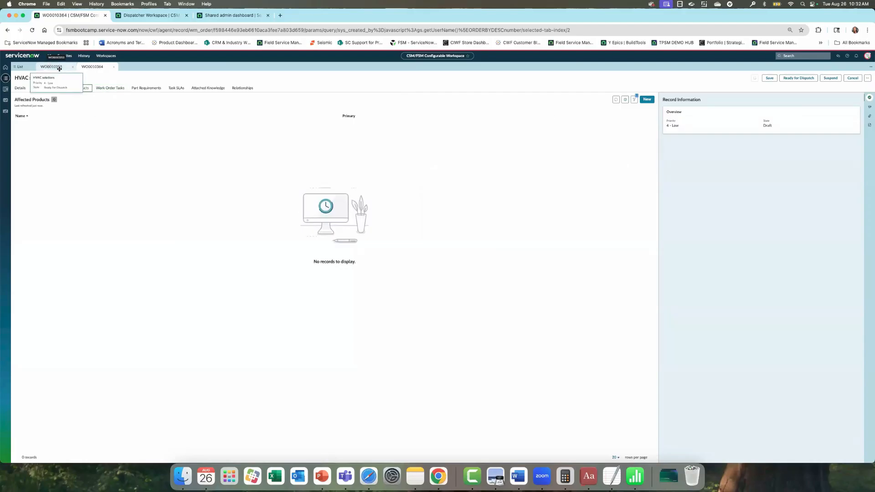
click(51, 66)
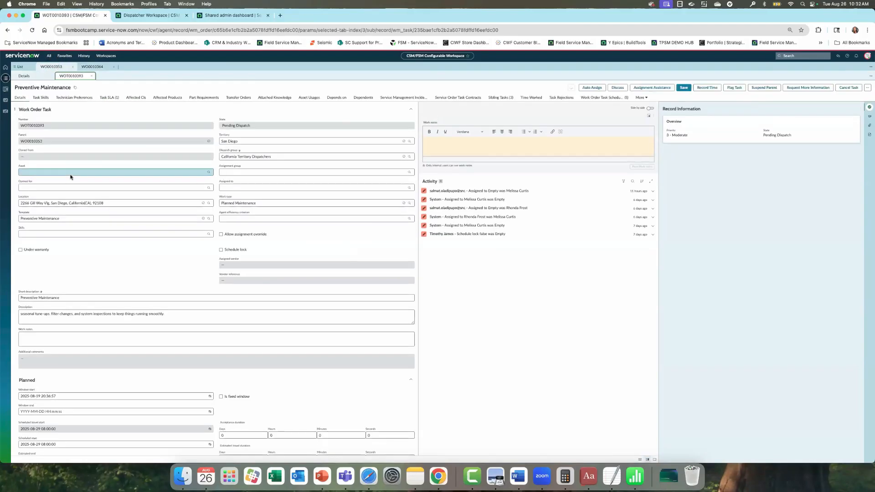
click(92, 66)
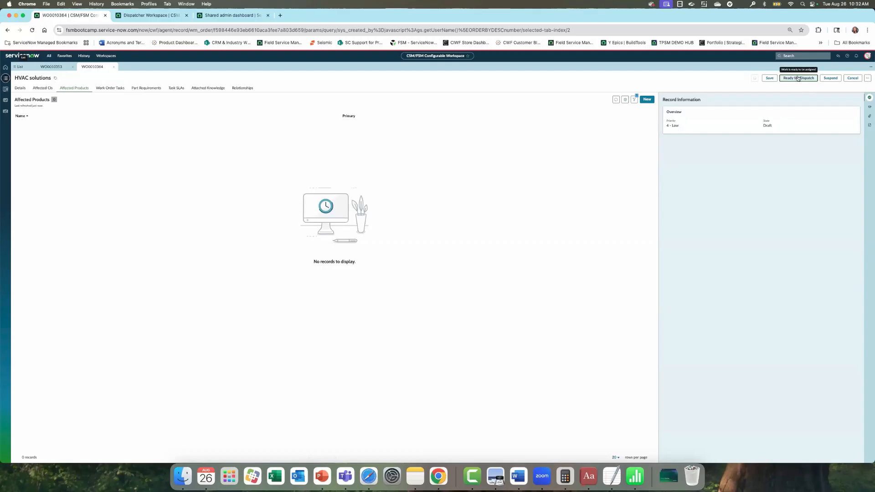
click(798, 78)
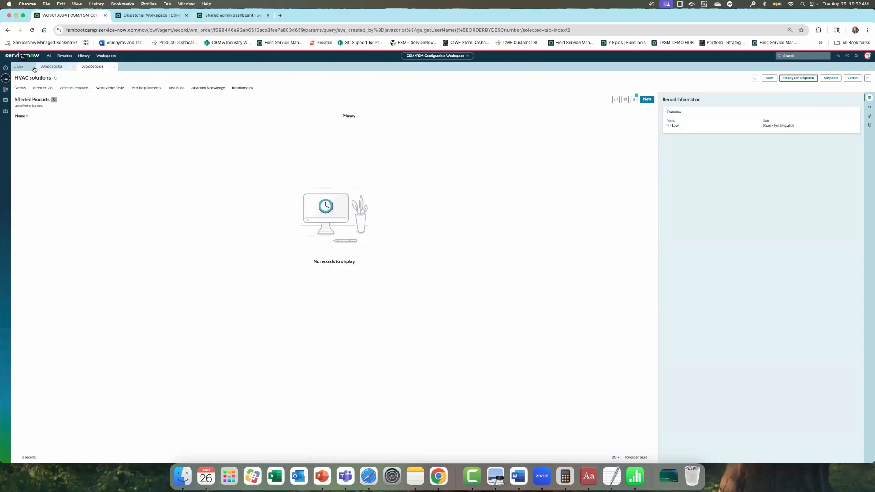
- Reopen WO0010364 from the list to check its tasks, then start another new work order
click(18, 67)
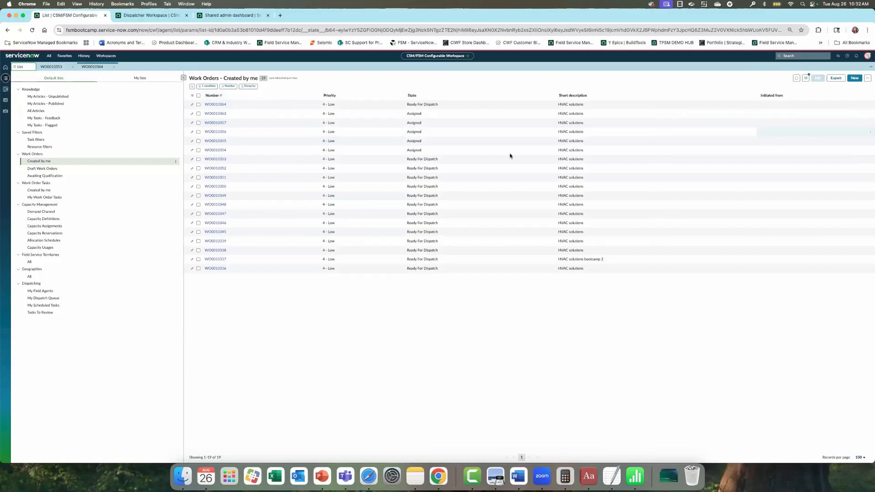
click(224, 106)
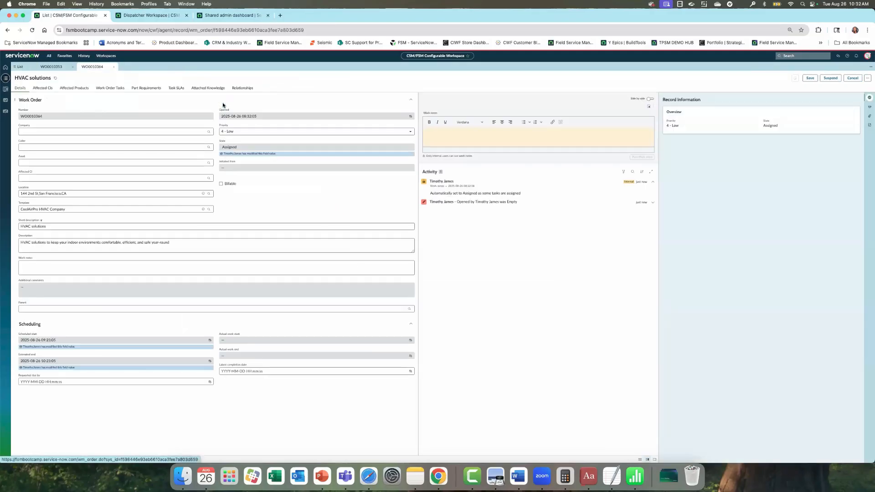
click(105, 89)
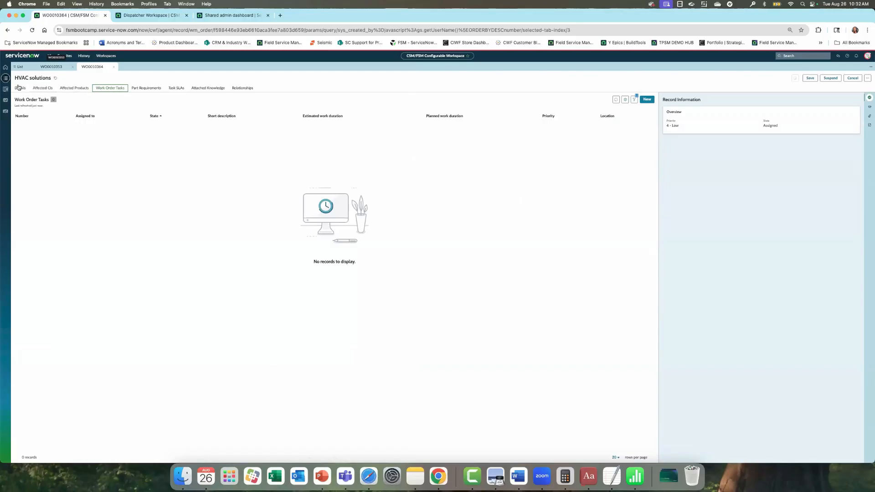
click(20, 67)
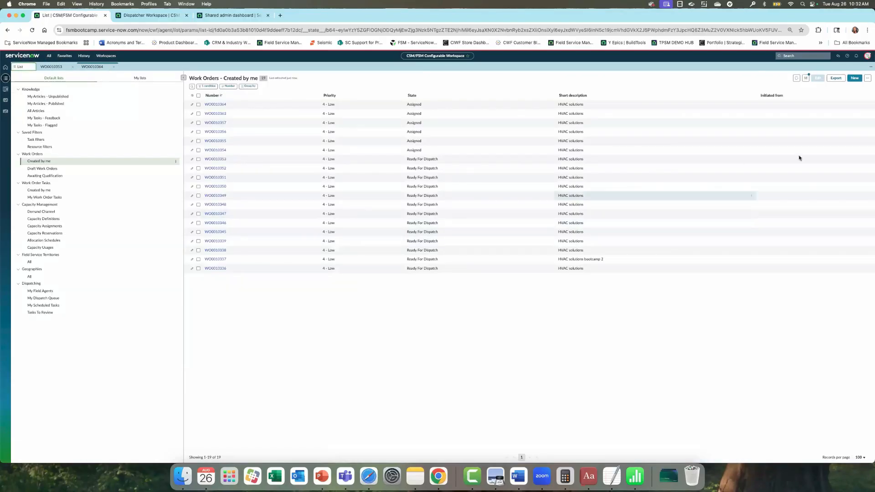
click(858, 79)
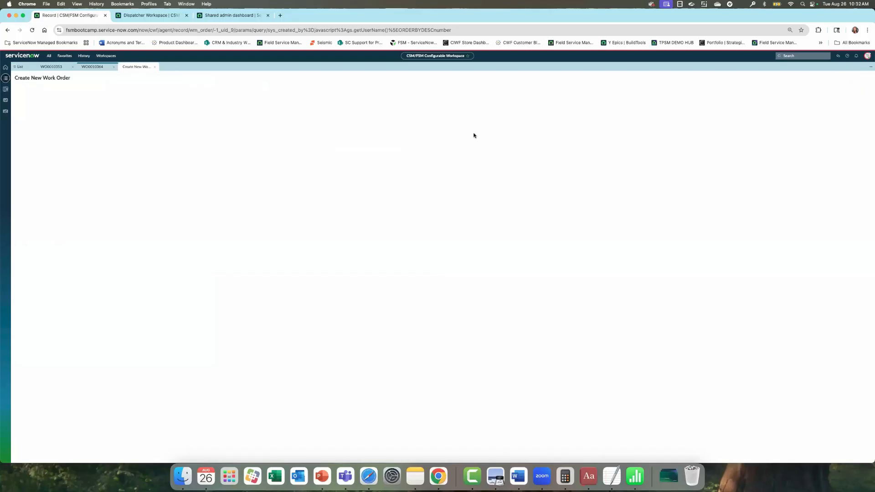
click(85, 193)
text(144)
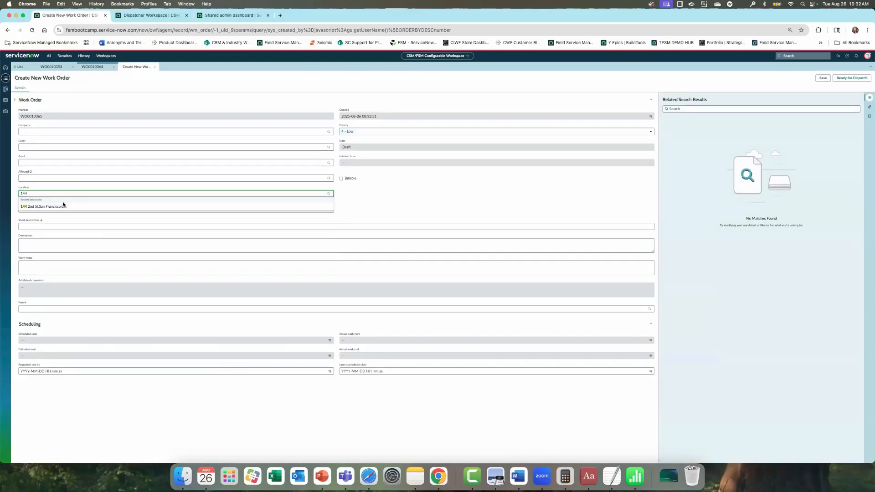
click(64, 207)
click(62, 210)
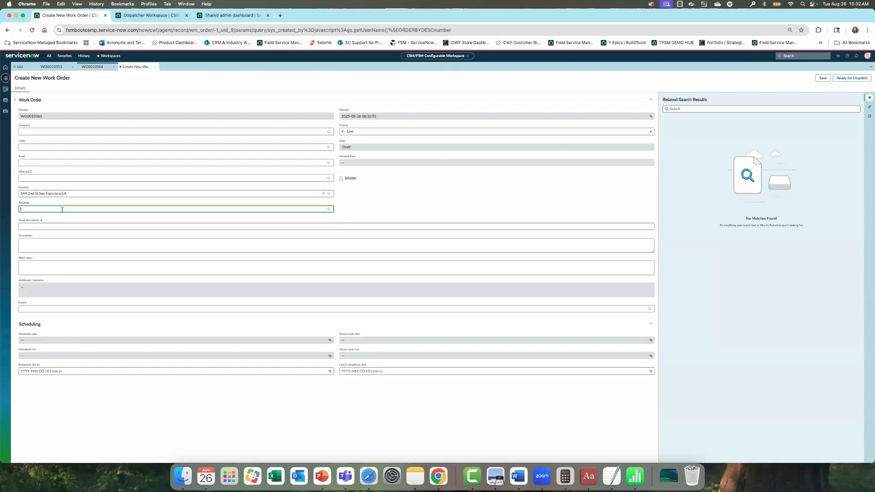
click(61, 220)
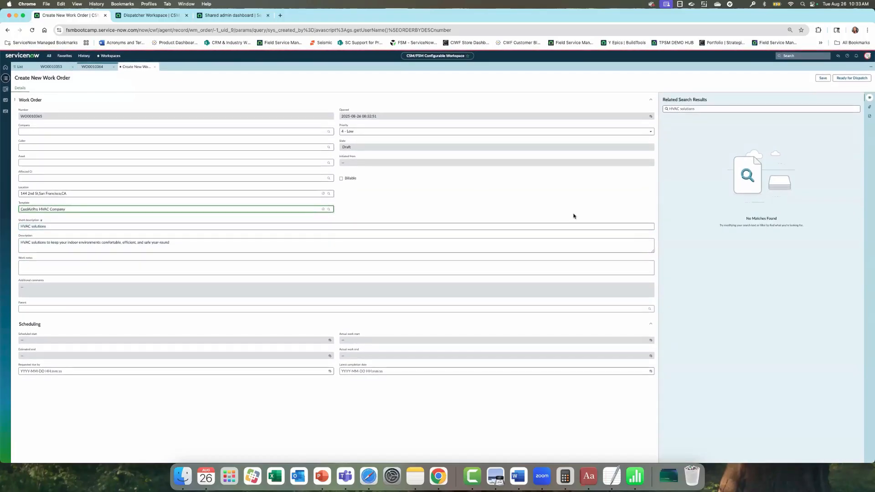
click(823, 77)
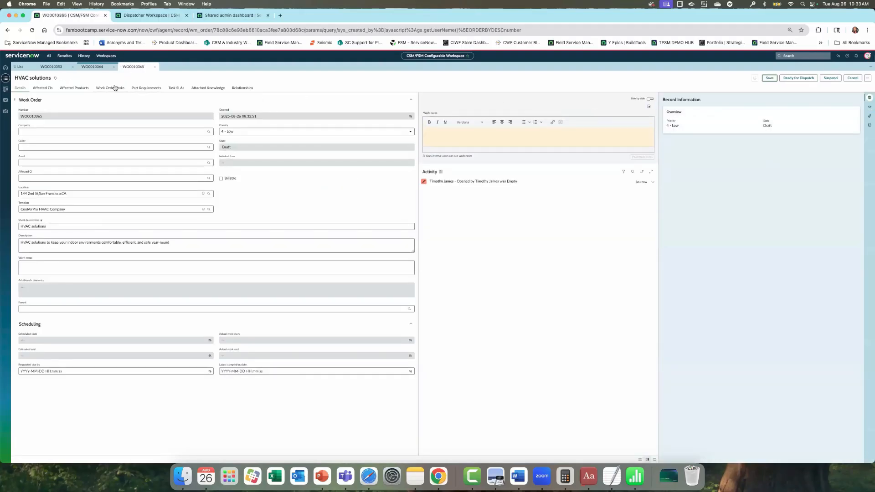
- Re-enter CoolAirPro HVAC Company as the template and mark the work order Ready for Dispatch
click(82, 209)
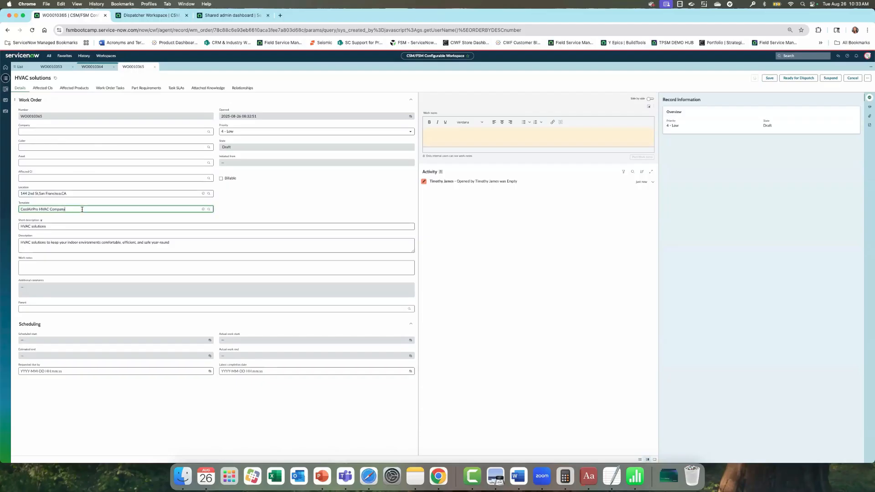
key(super+a)
key(BackSpace)
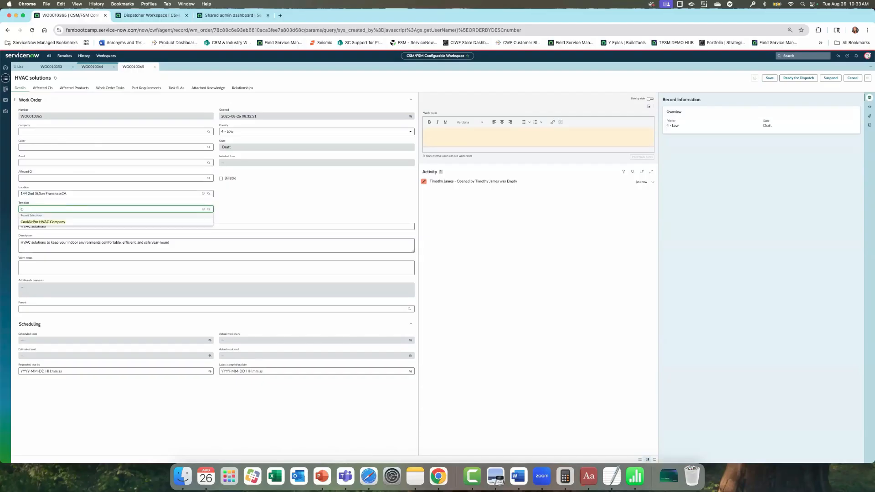
text(cool)
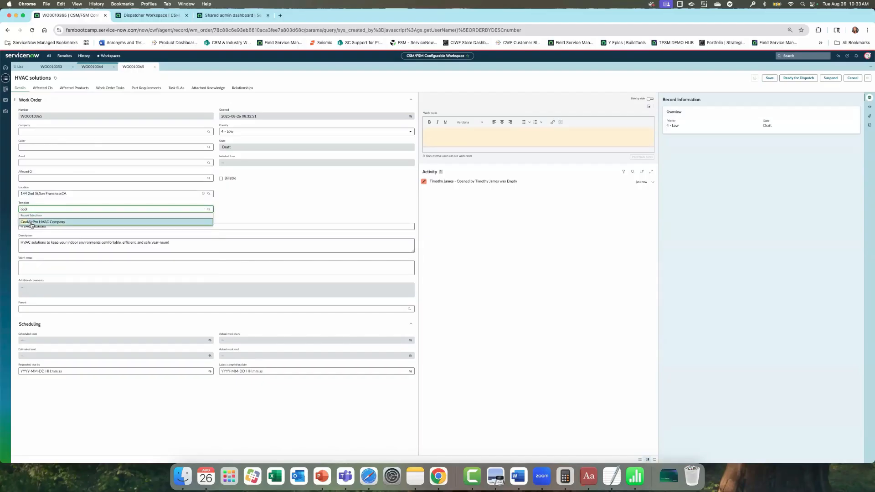
click(32, 222)
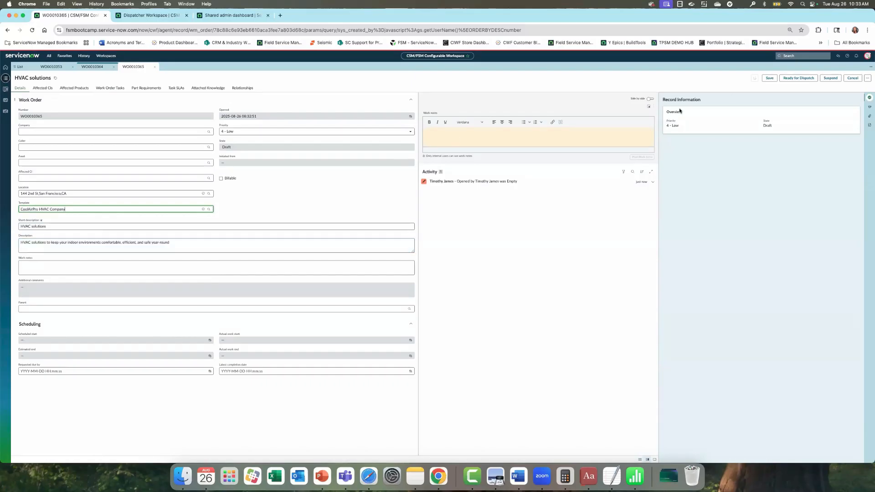
click(790, 80)
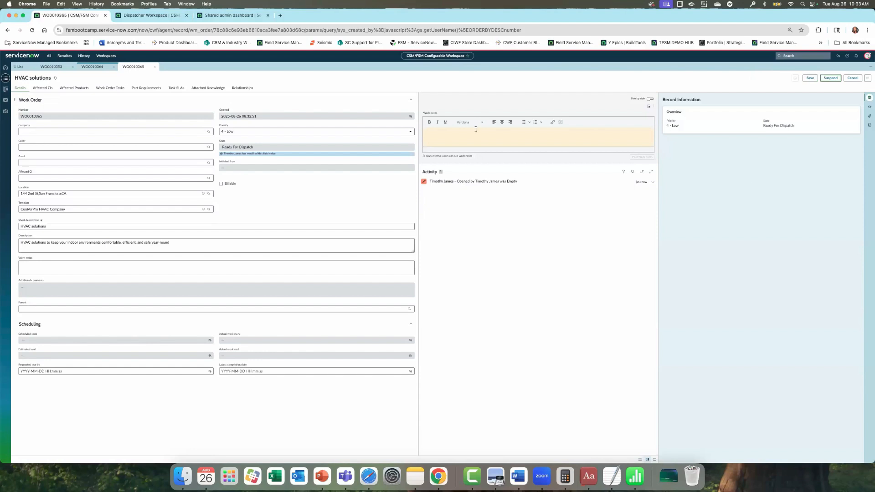
- Check WO0010365's Work Order Tasks tab, where all four tasks are Assigned to one technician
click(109, 90)
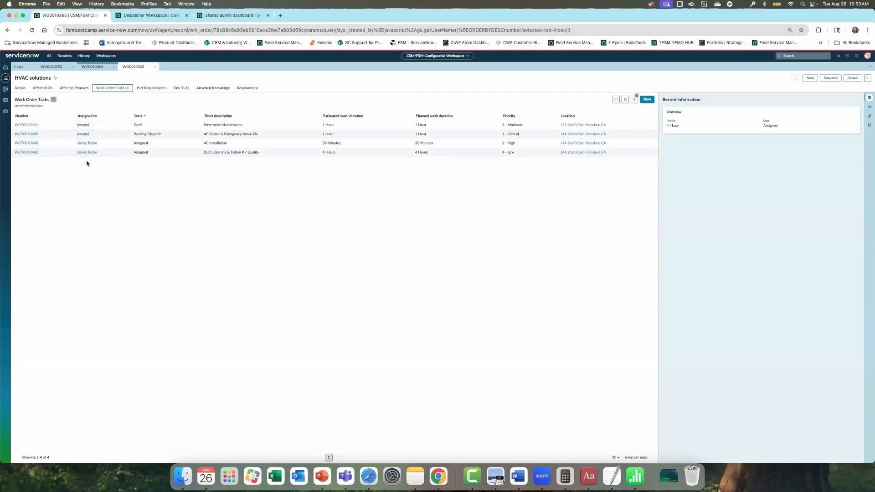
click(90, 145)
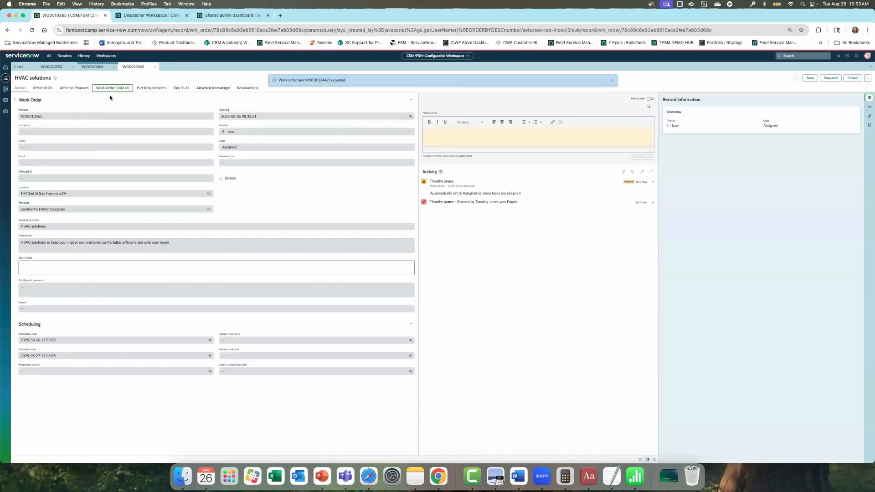
click(110, 88)
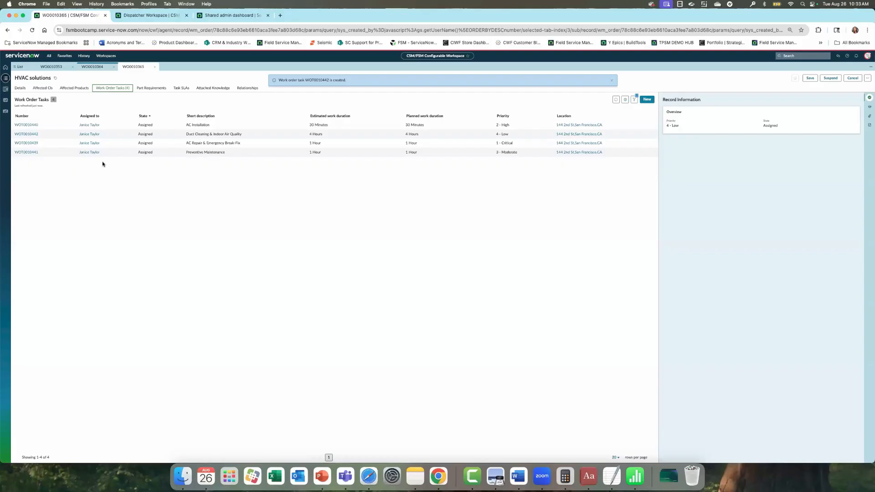
- In Dispatcher Workspace, select California and all its cities in the Territories panel
click(5, 100)
click(8, 108)
click(7, 110)
click(21, 118)
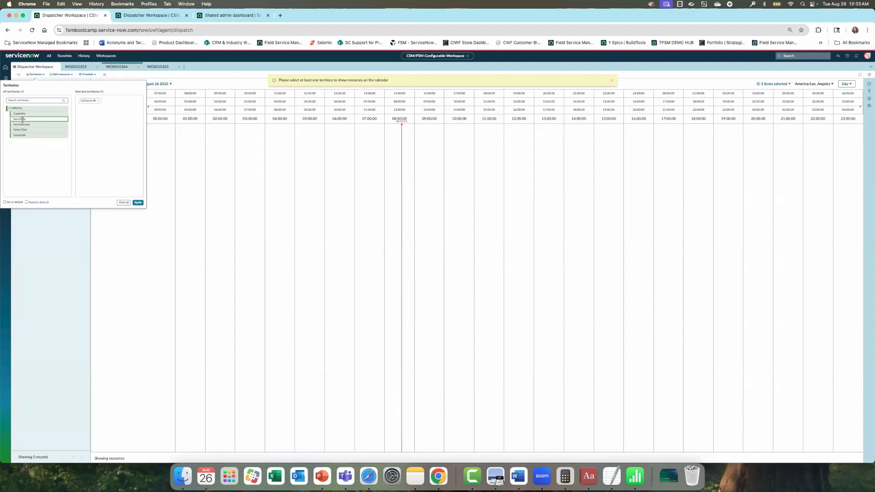
click(23, 123)
click(23, 130)
click(25, 134)
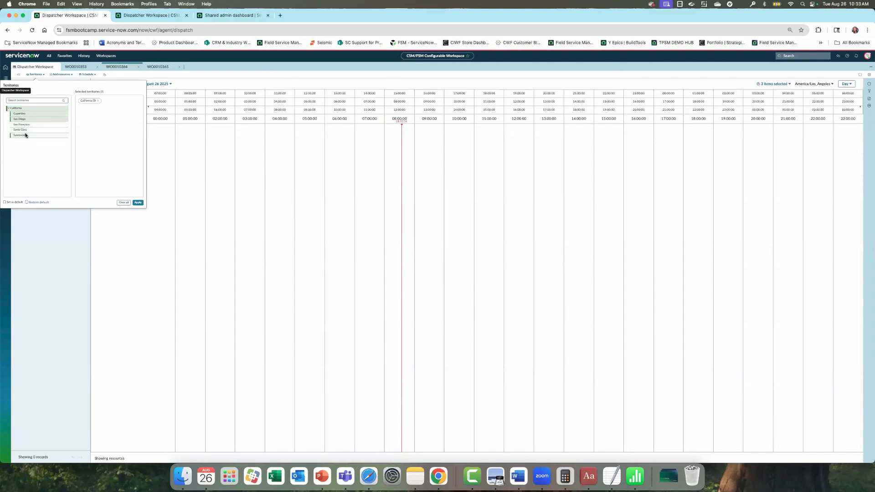
click(26, 130)
click(22, 124)
click(27, 136)
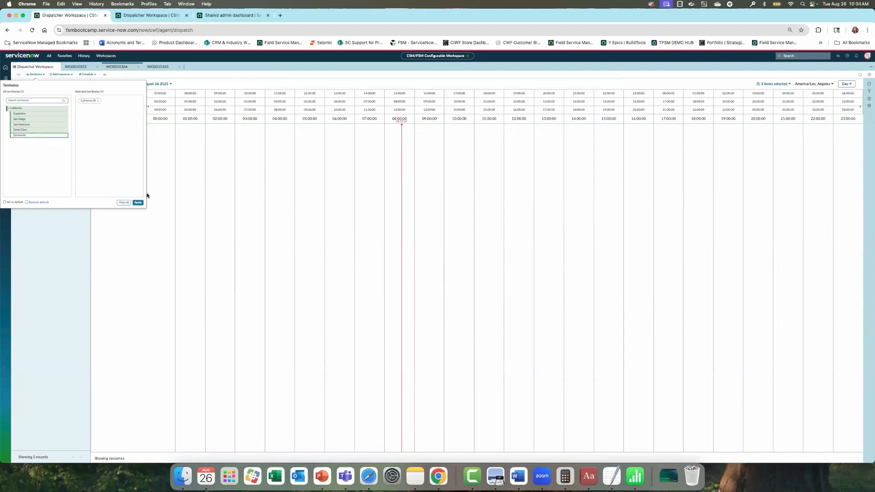
- Apply the territory selection and tick pending tasks WOT0010363 and WOT0010333
click(137, 203)
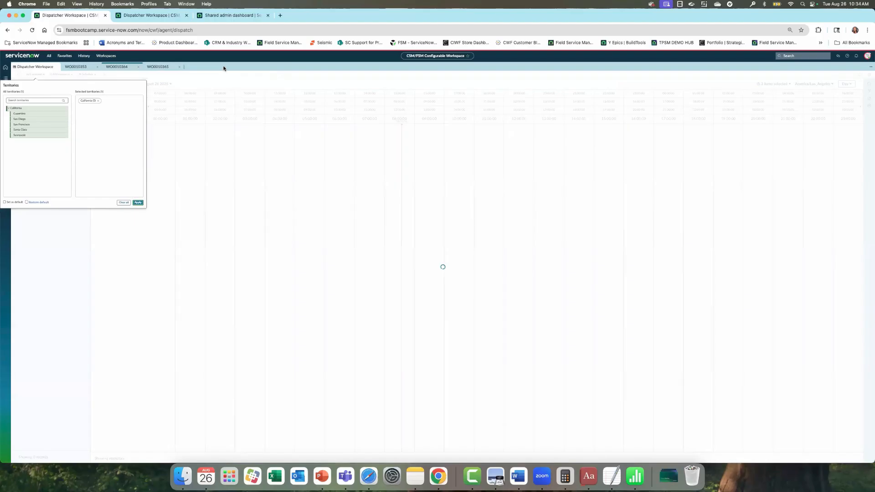
click(20, 109)
click(20, 184)
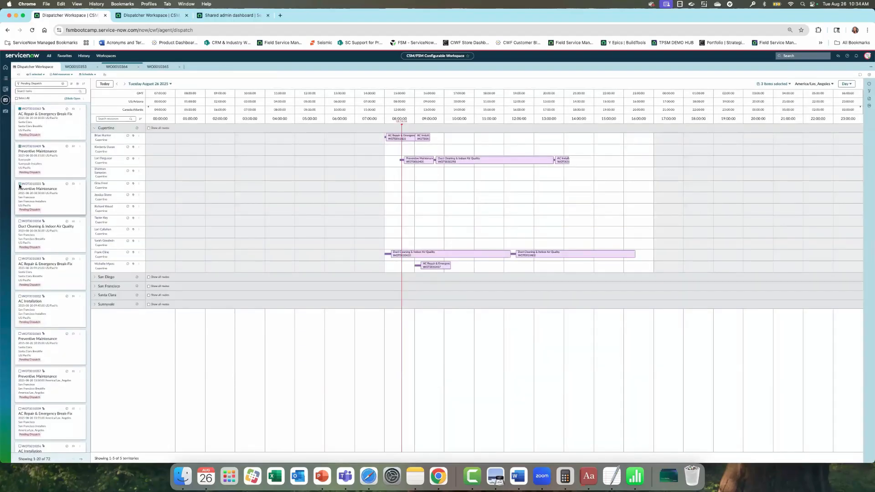
- Auto-assign the selected pending tasks and confirm the proposed assignments
click(84, 101)
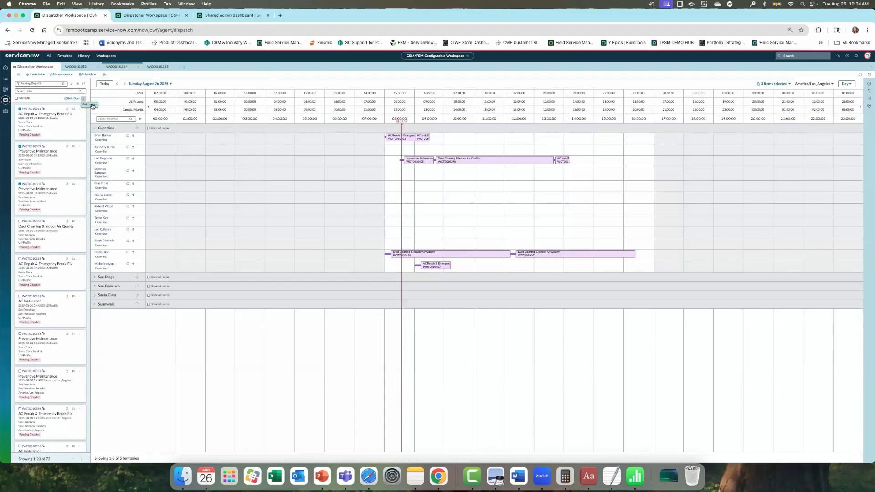
click(91, 104)
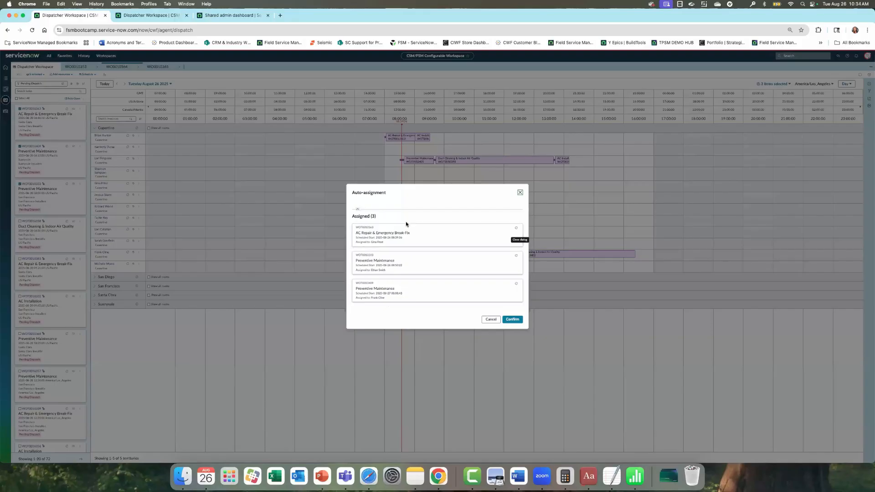
click(513, 319)
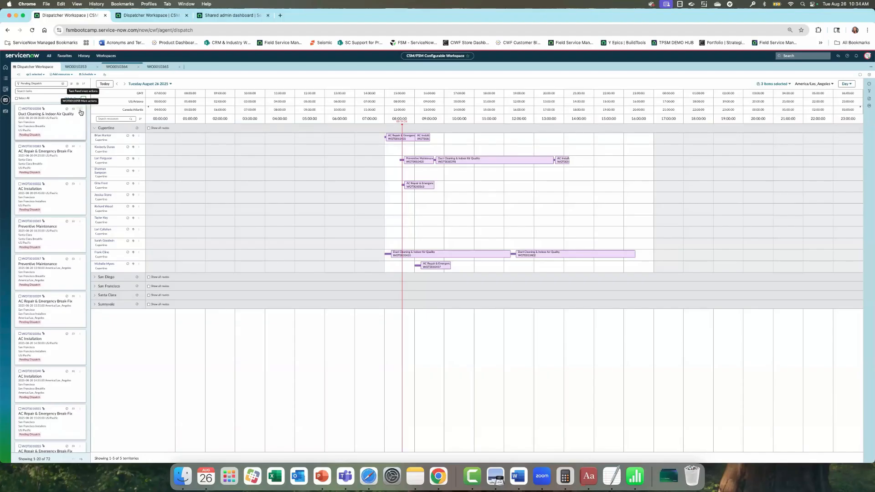
- Sort task WOT0010358's suggested agents by Distance and assign it to the nearest one
click(80, 112)
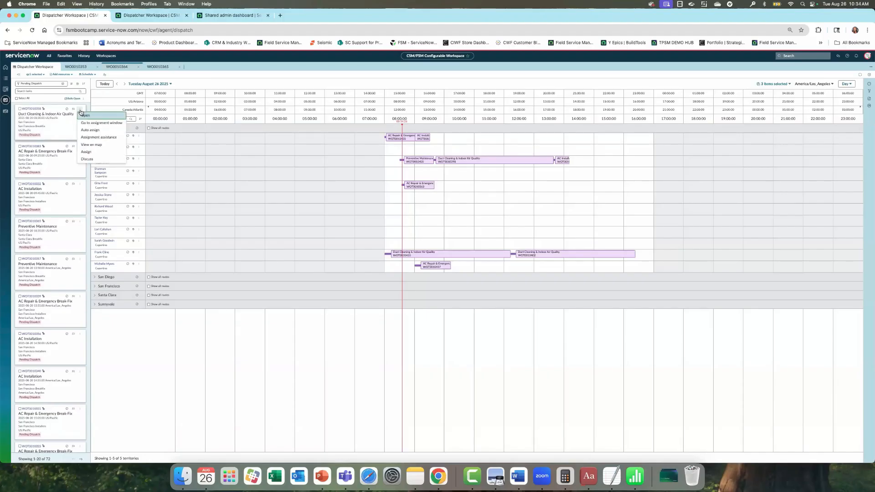
click(83, 138)
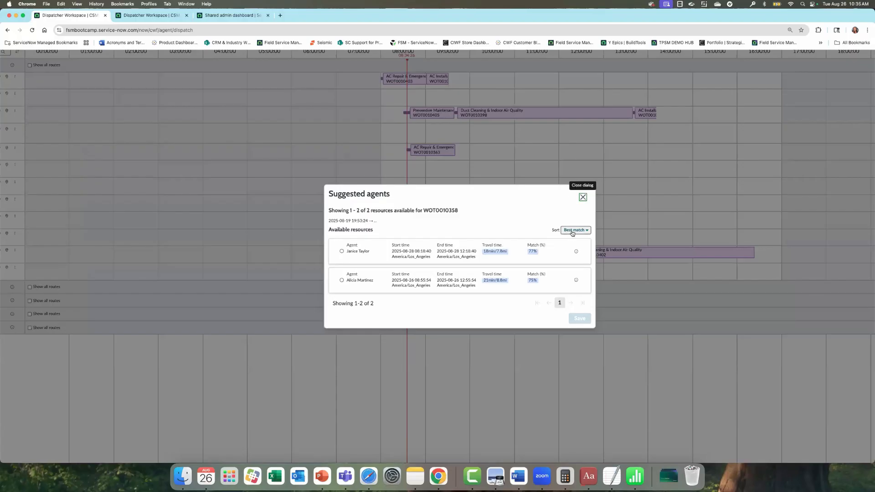
click(575, 230)
click(573, 248)
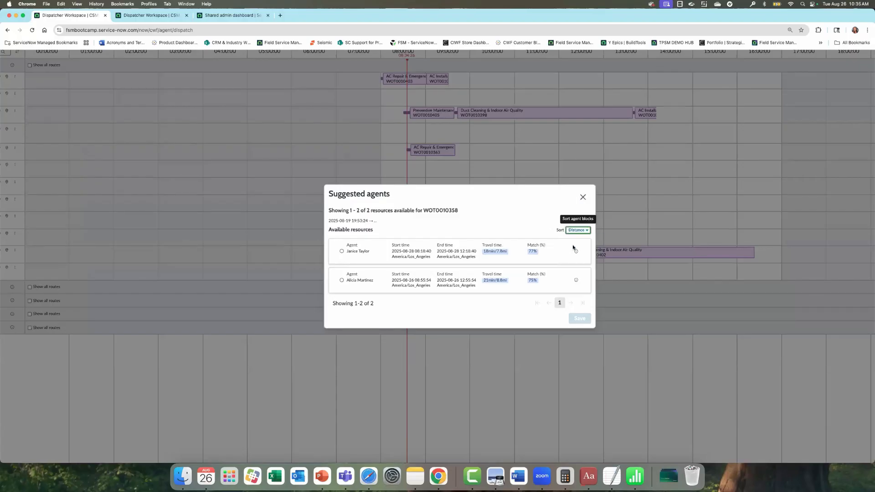
click(577, 230)
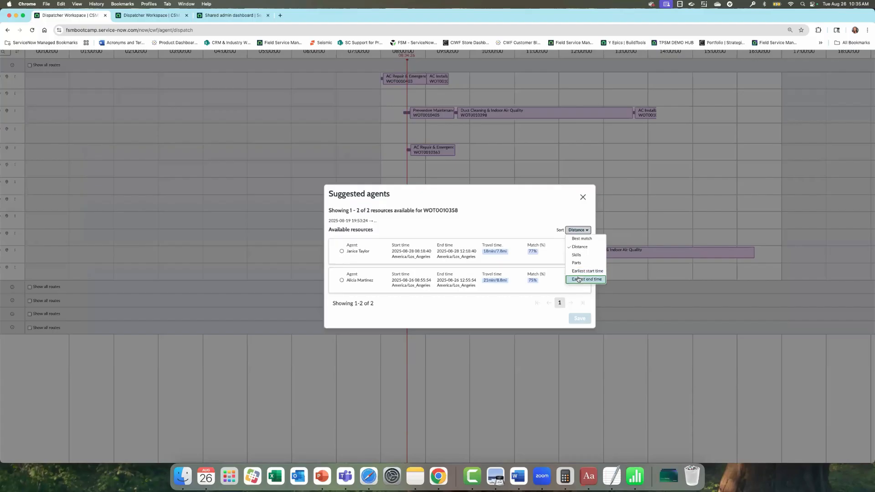
click(507, 223)
click(341, 252)
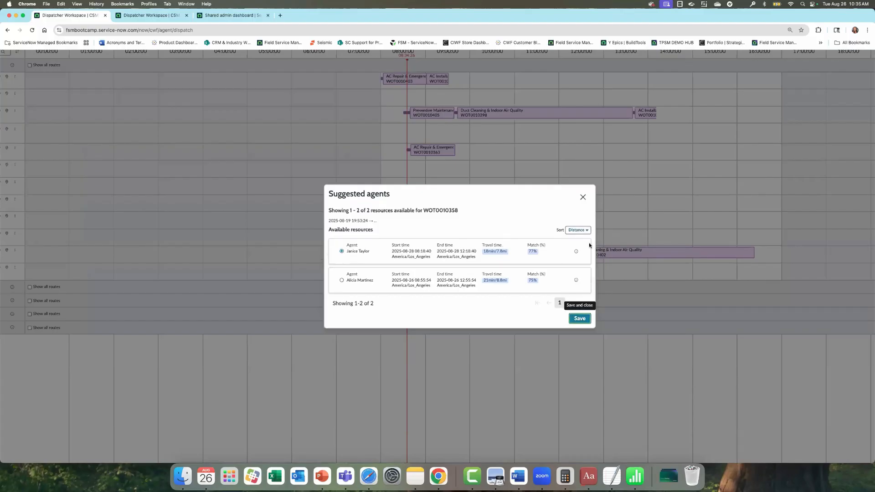
scroll(589, 245, down, 5)
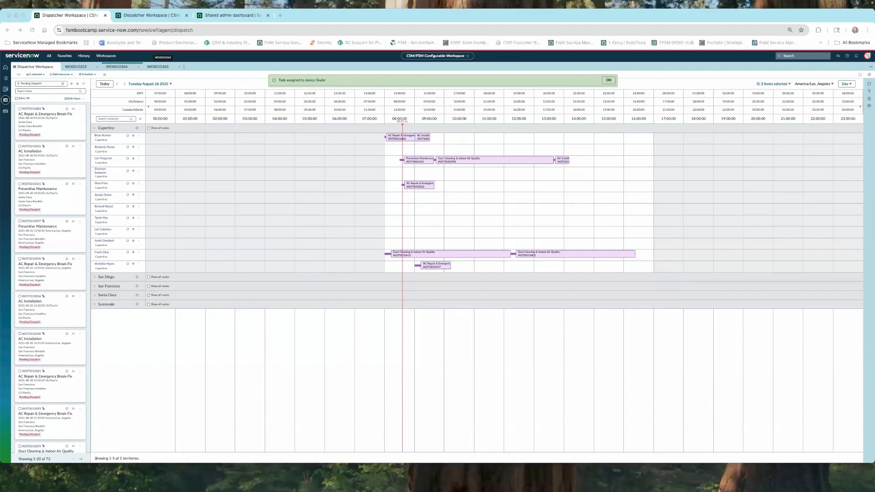
- Bring the Chrome window with the dispatch schedule forward and make it full screen
click(22, 16)
click(23, 16)
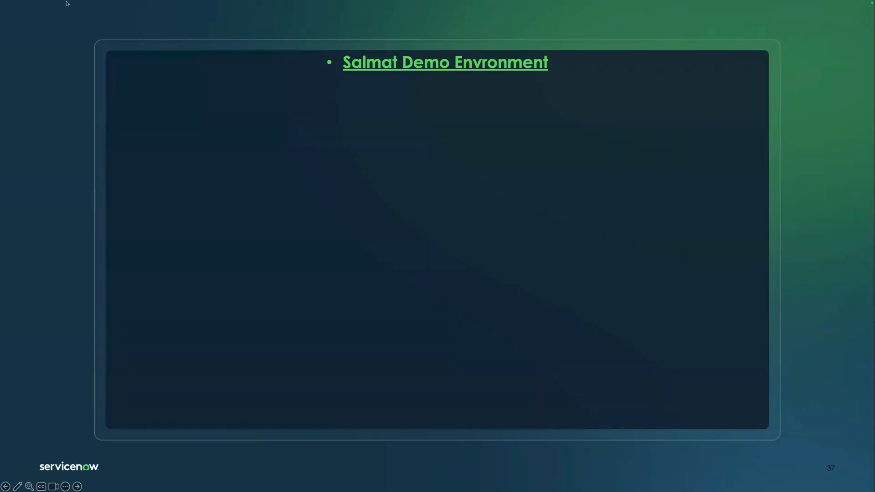
- Exit the PowerPoint slide show and start presenting again
key(Escape)
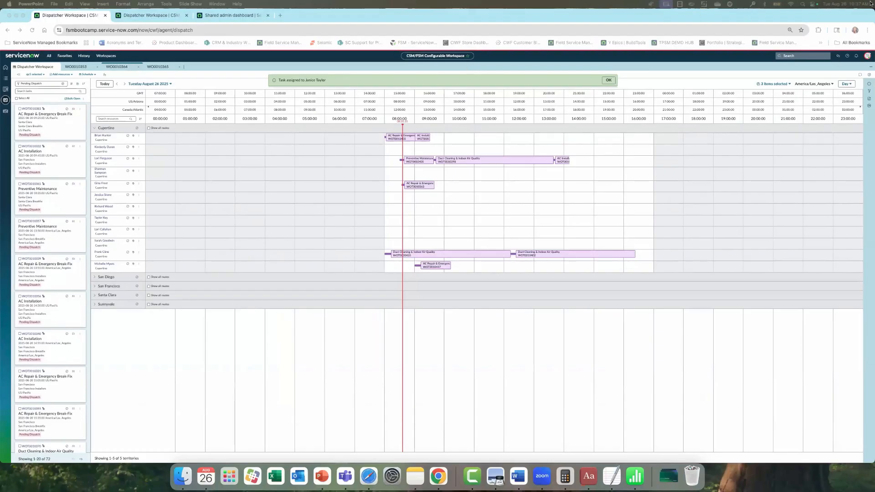
key(super+Return)
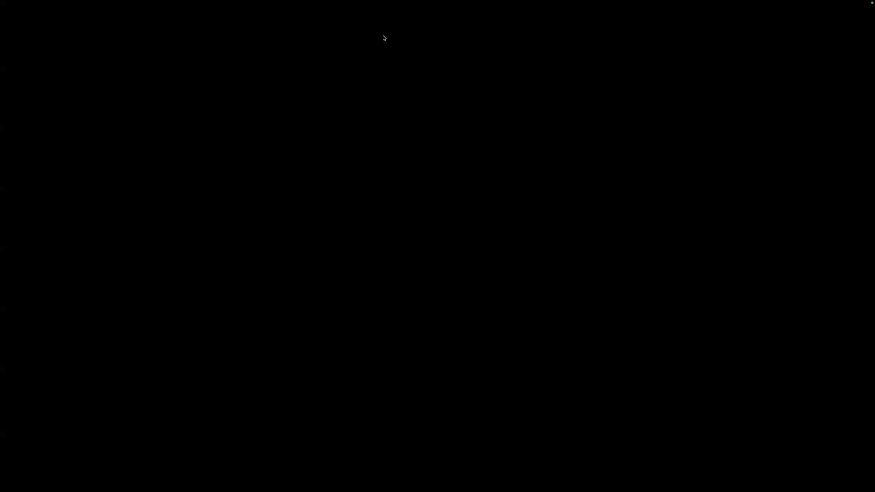
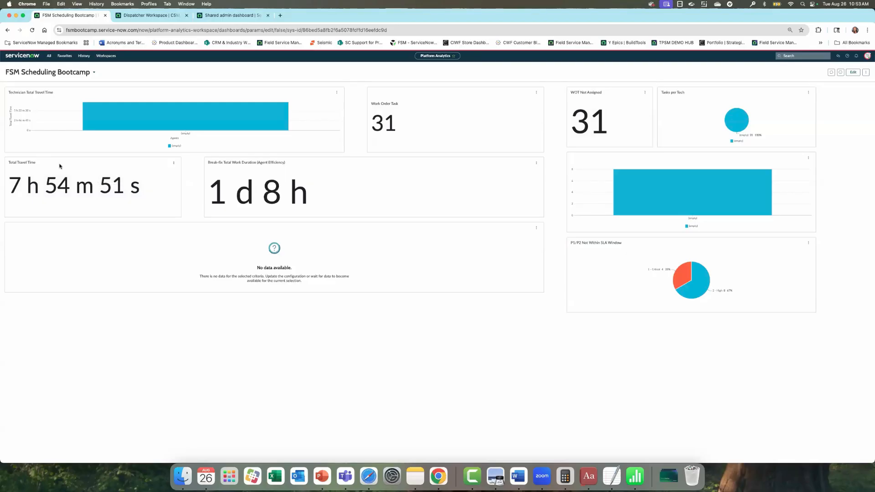
- Filter the All menu for 'schedule' and open Schedule Optimization > Batch Optimization > Batches
click(49, 55)
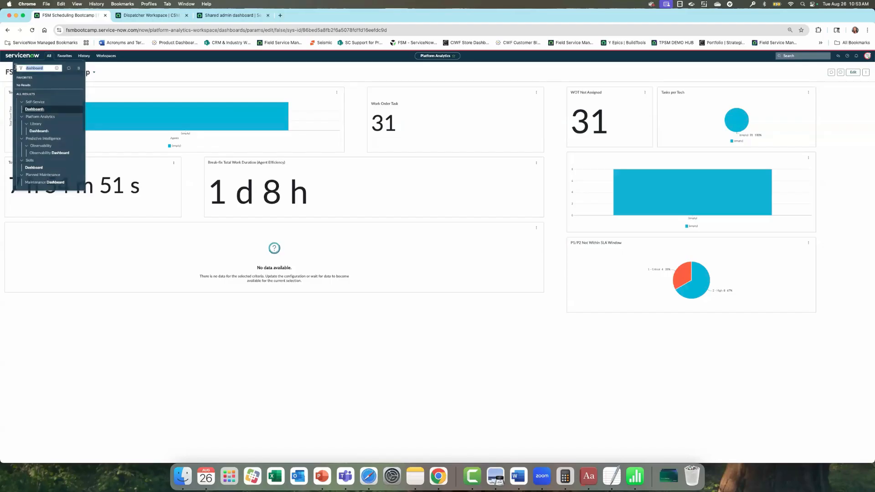
text(schedule)
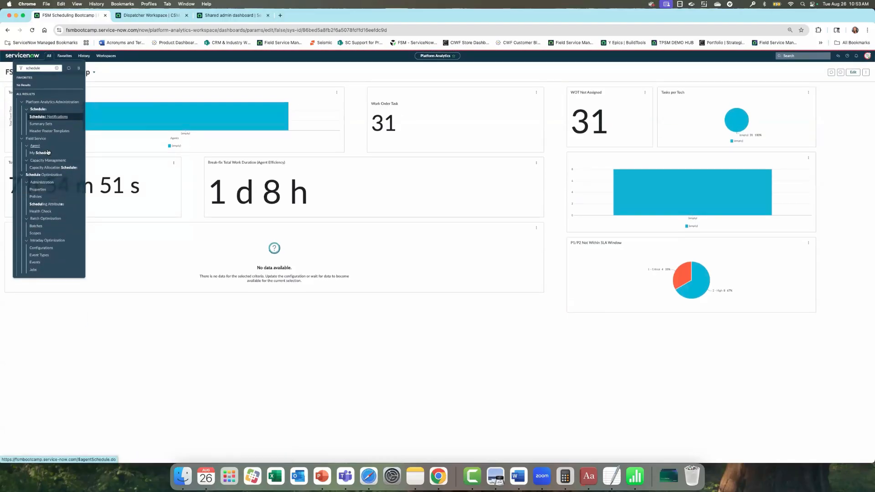
click(36, 227)
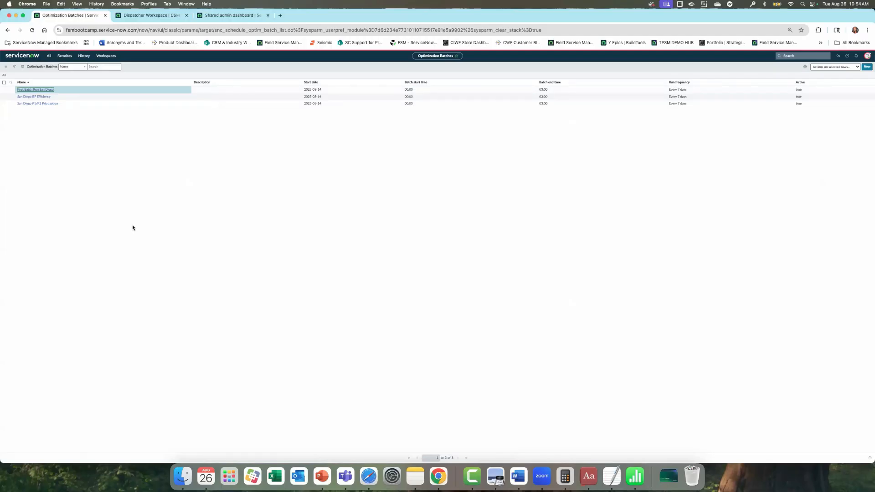
- Refresh the batches list, open the first batch, then switch to the Dispatcher Workspace tab
right_click(192, 68)
click(196, 86)
click(26, 92)
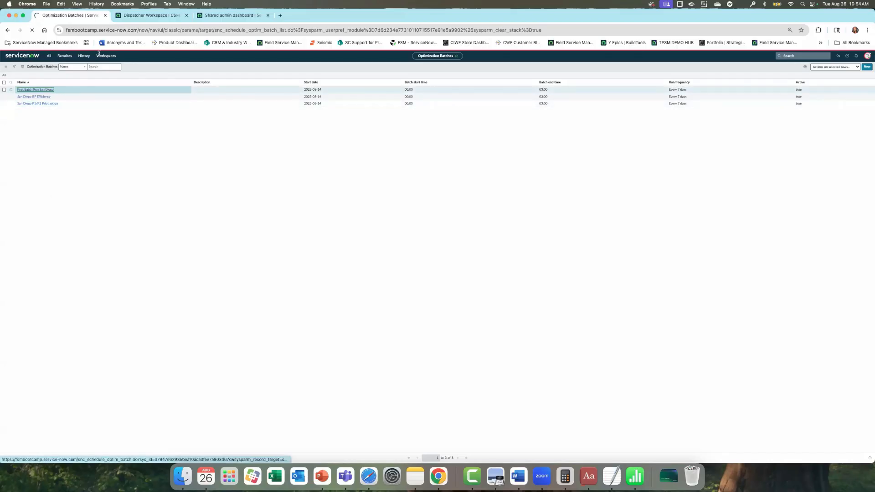
click(148, 16)
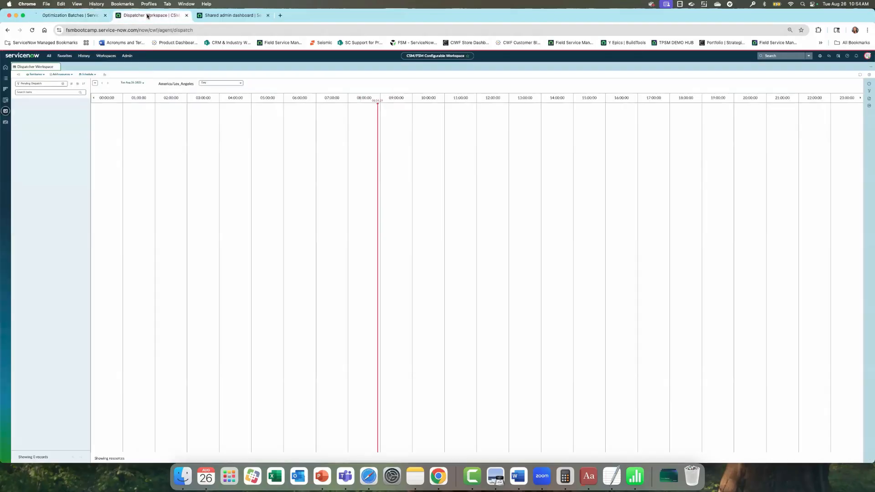
- In this tab, filter the All menu for 'schedule optim' and open the Batches list
click(49, 55)
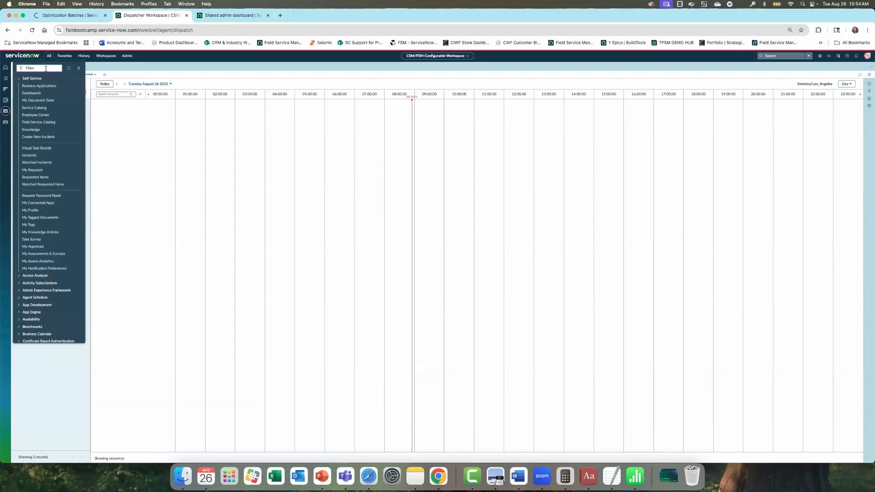
text(schedule)
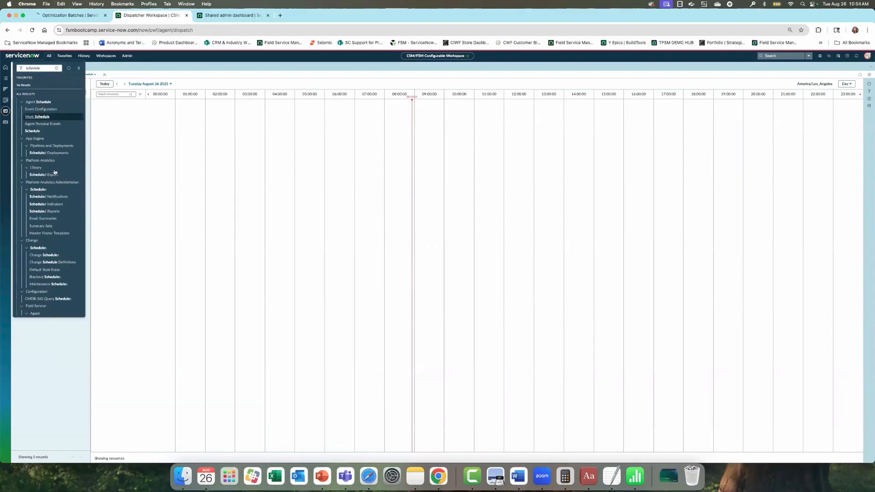
text( optim)
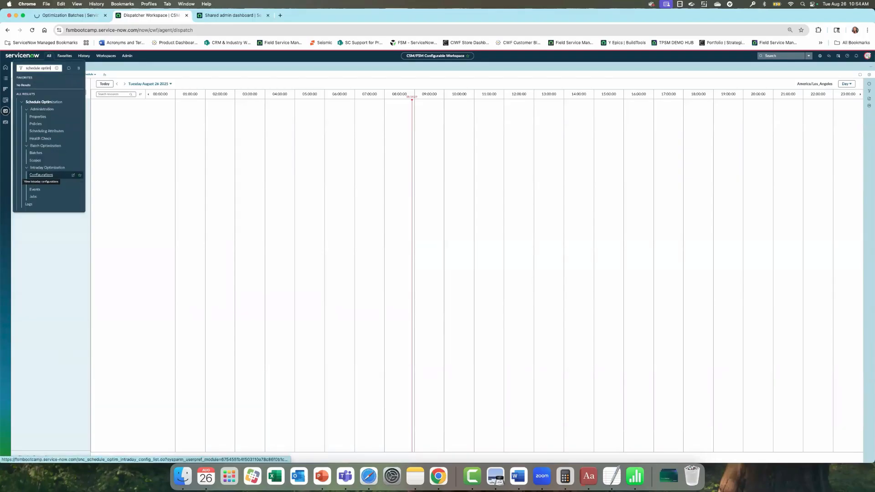
click(36, 153)
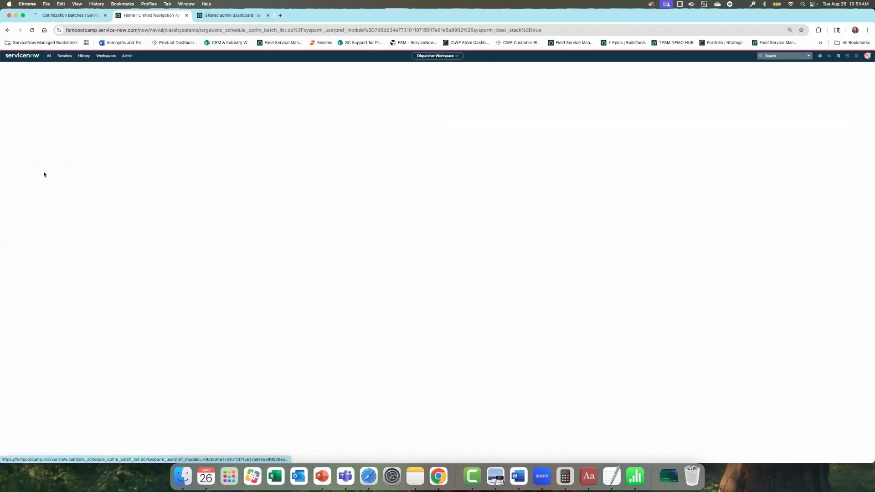
- Move between the Optimization Batches and Home tabs, reopening the Batches list from the navigator
click(72, 15)
click(128, 16)
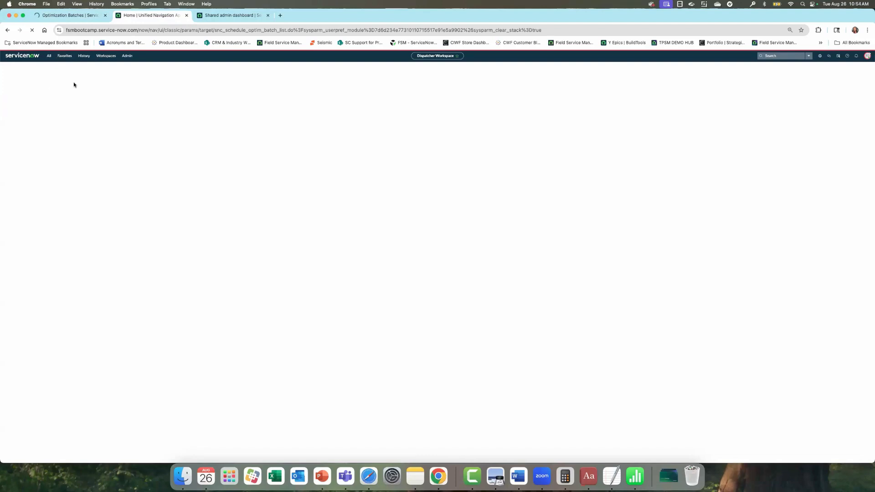
click(70, 16)
click(147, 16)
click(55, 15)
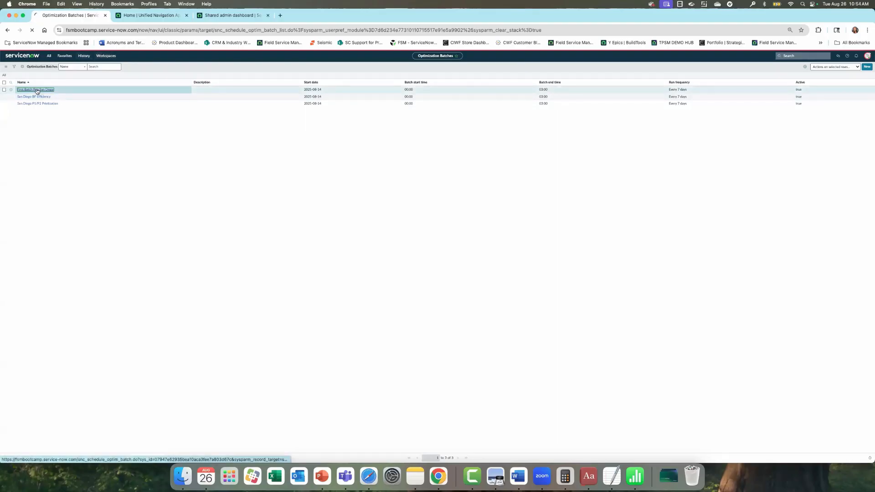
click(150, 15)
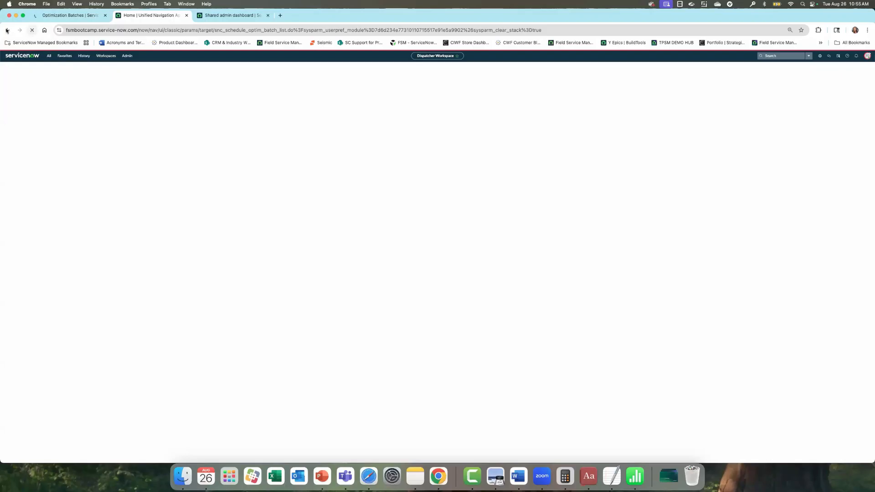
click(49, 56)
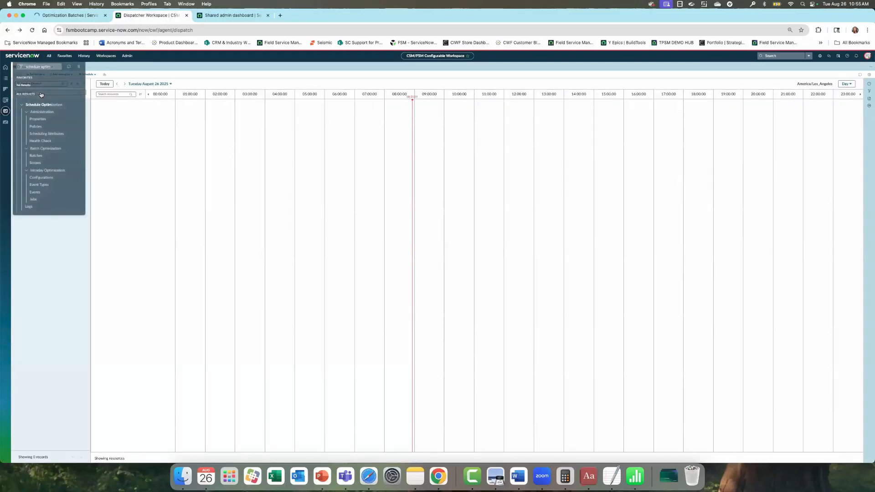
click(33, 153)
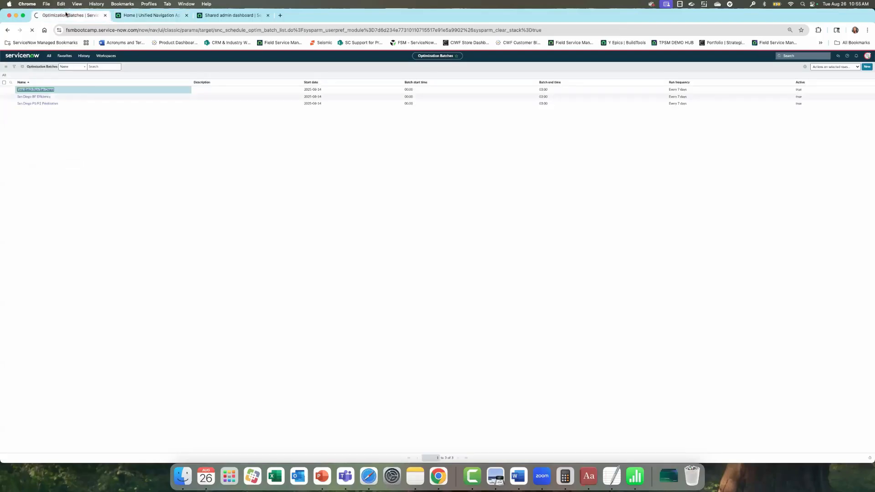
click(137, 17)
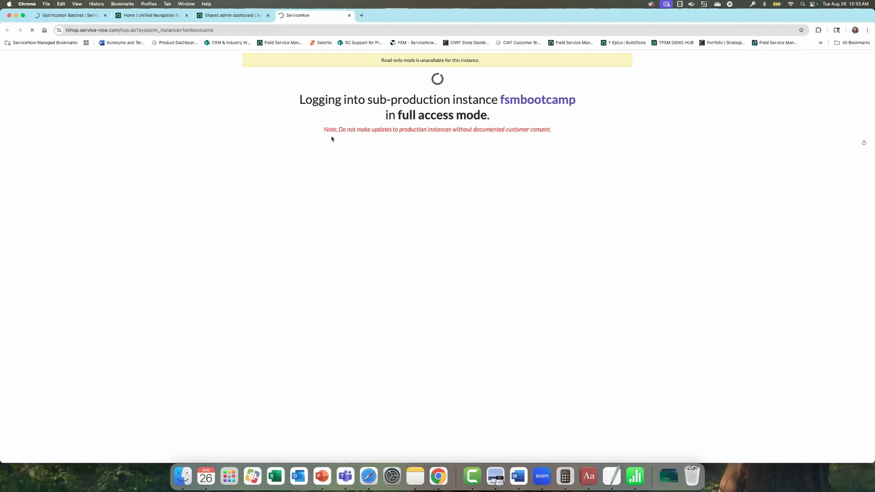
- Return to the Optimization Batches tab listing the San Diego batches
click(230, 14)
click(68, 15)
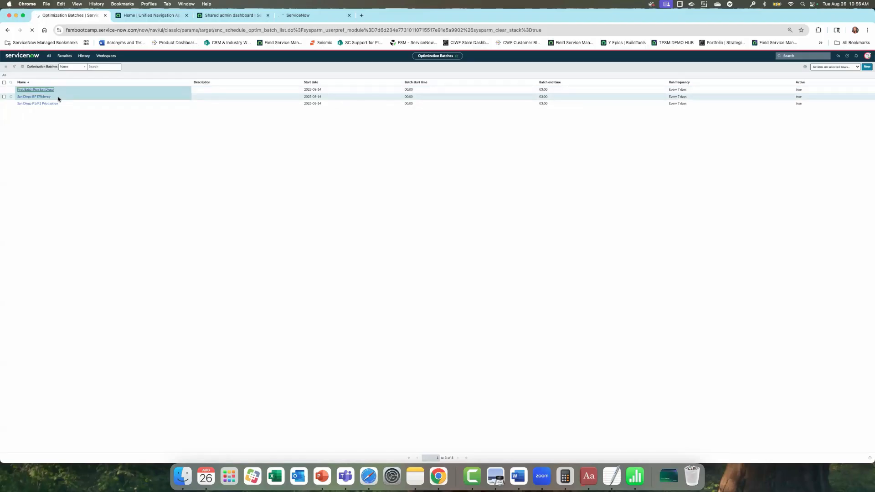
- Go back to the FSM Scheduling Bootcamp dashboard and reopen Schedule Optimization Batches from the 'schedule' filter
click(148, 16)
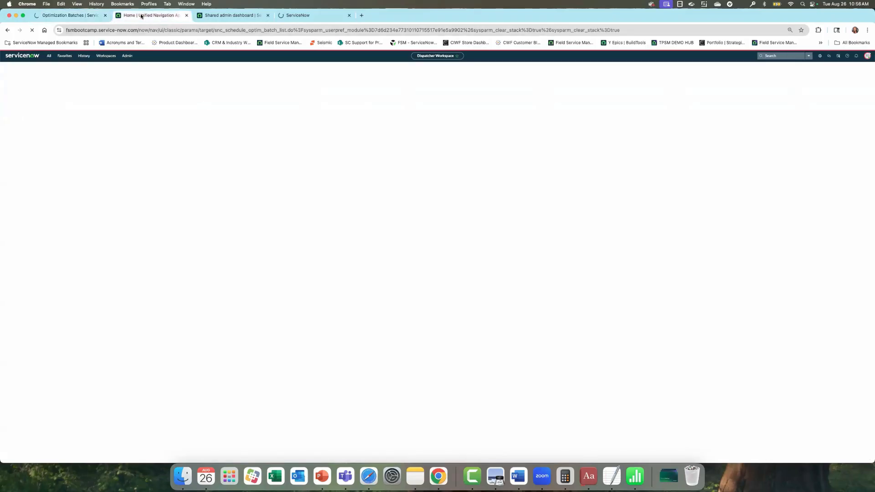
click(72, 18)
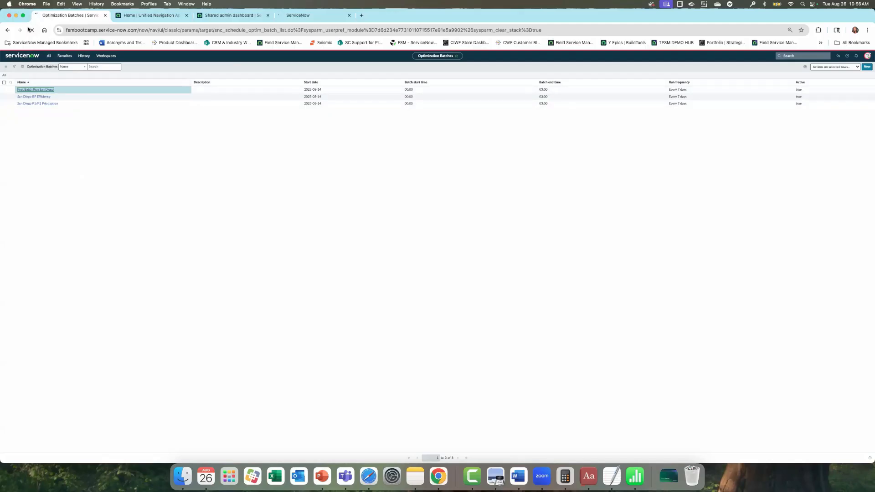
click(6, 30)
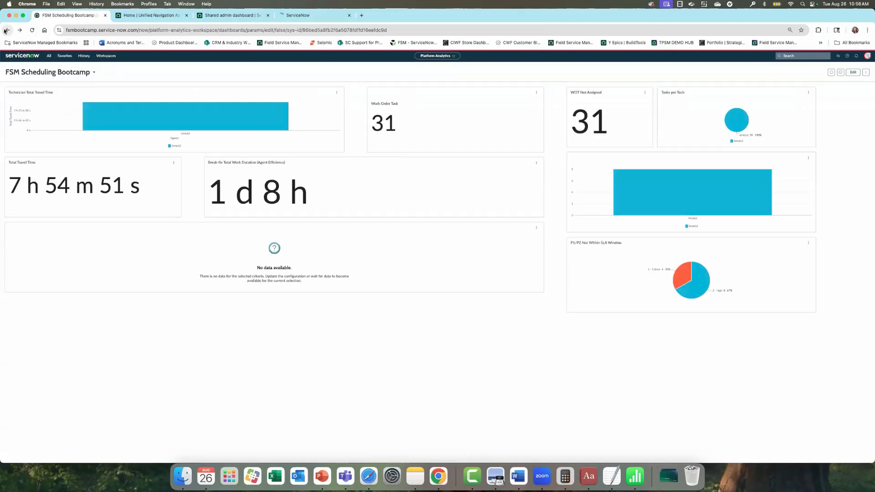
click(48, 56)
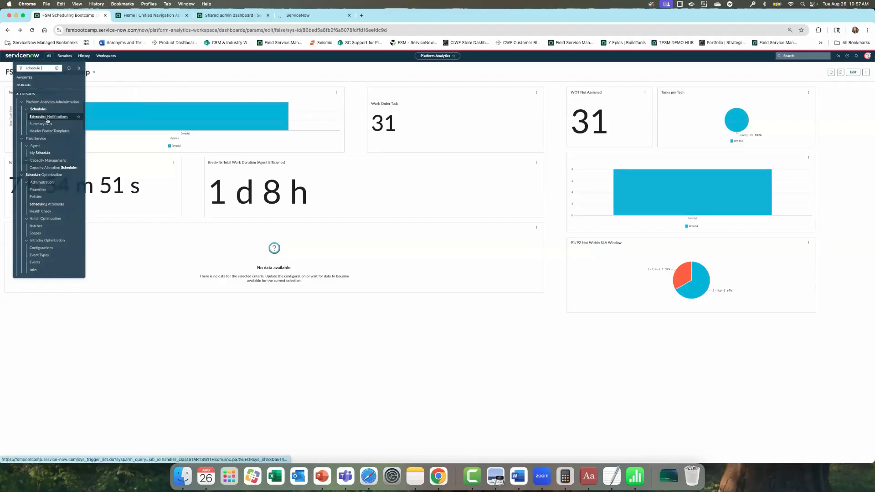
click(36, 226)
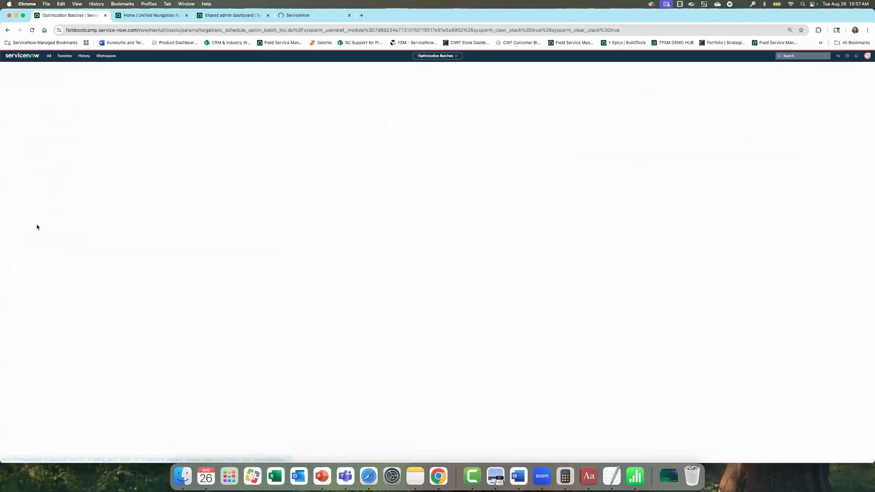